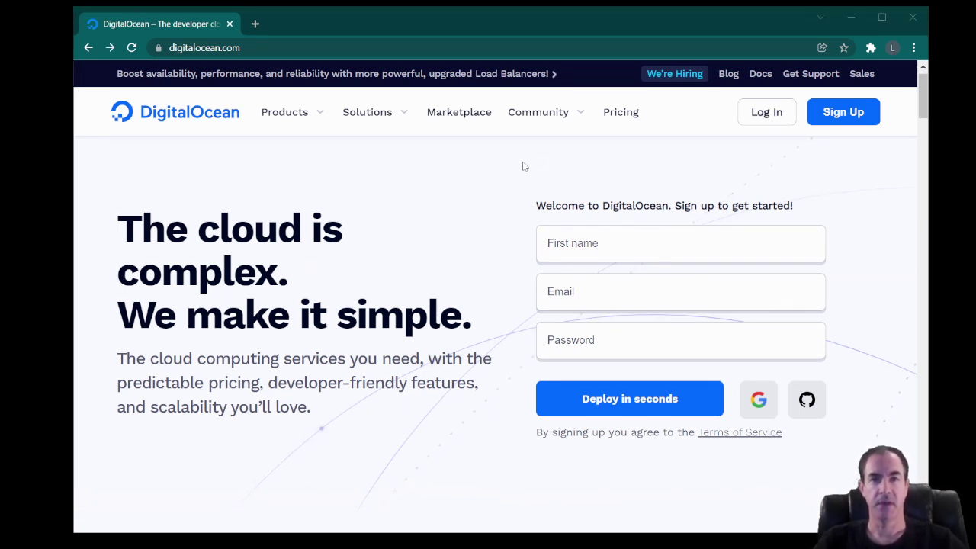
Log in with the saved account password and start creating a new Droplet.
{"action": "left_click", "coordinate": [766, 116]}
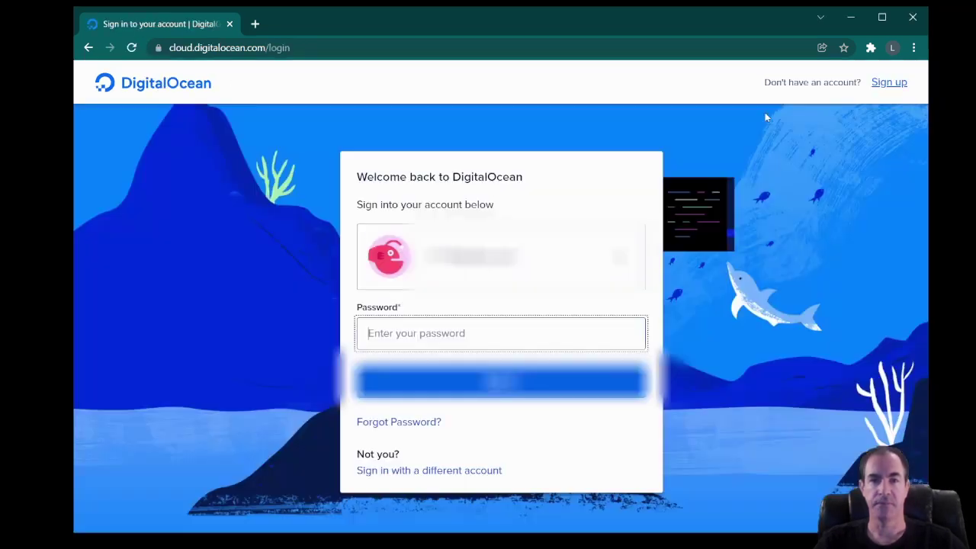
{"action": "left_click", "coordinate": [484, 330]}
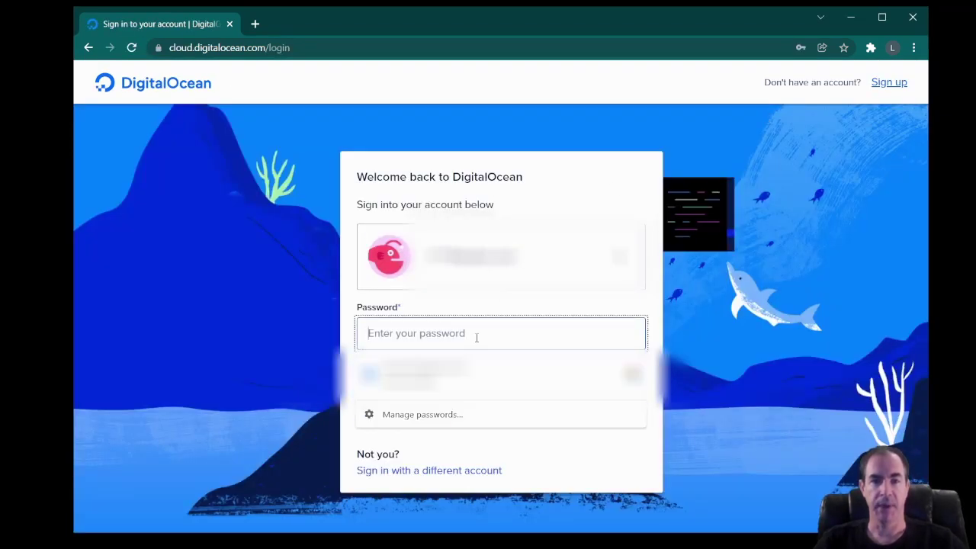
{"action": "left_click", "coordinate": [481, 373]}
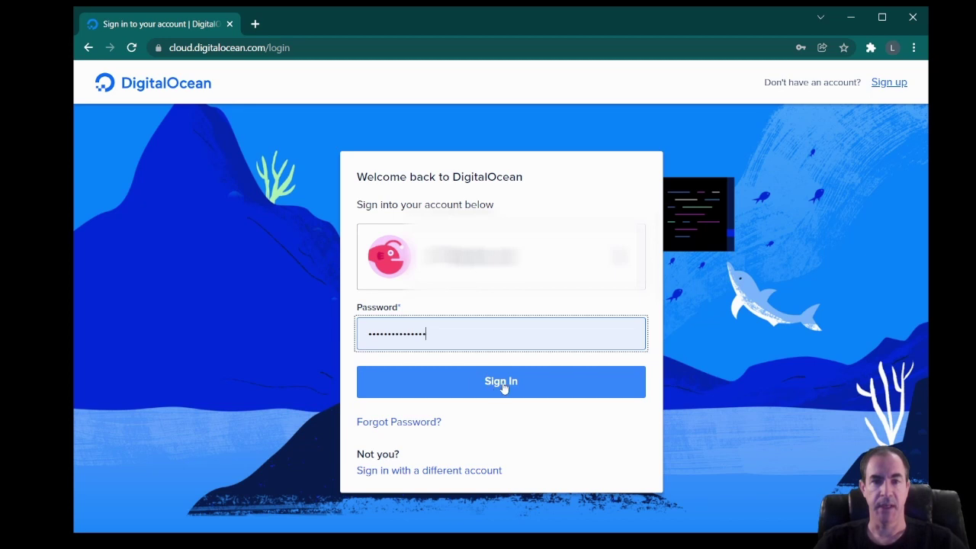
{"action": "left_click", "coordinate": [502, 384]}
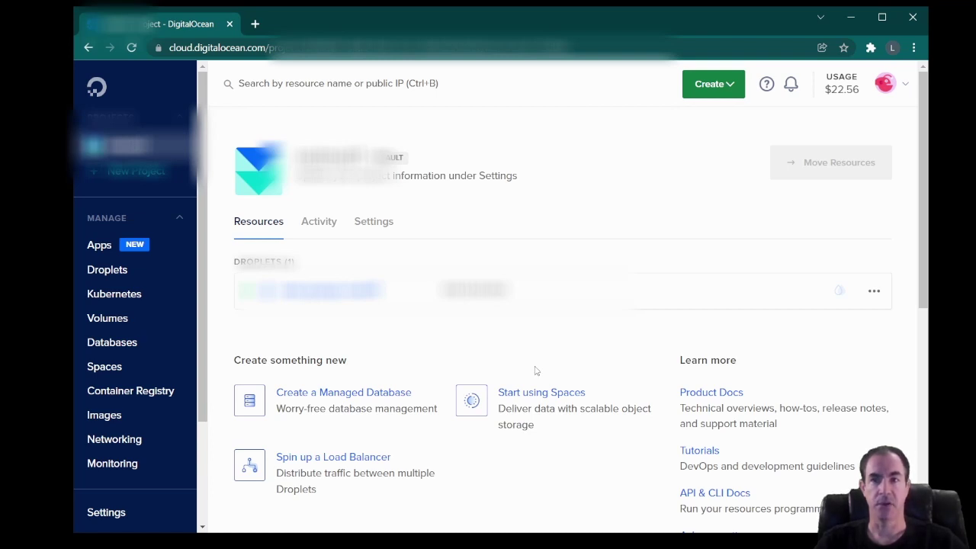
{"action": "left_click", "coordinate": [732, 88]}
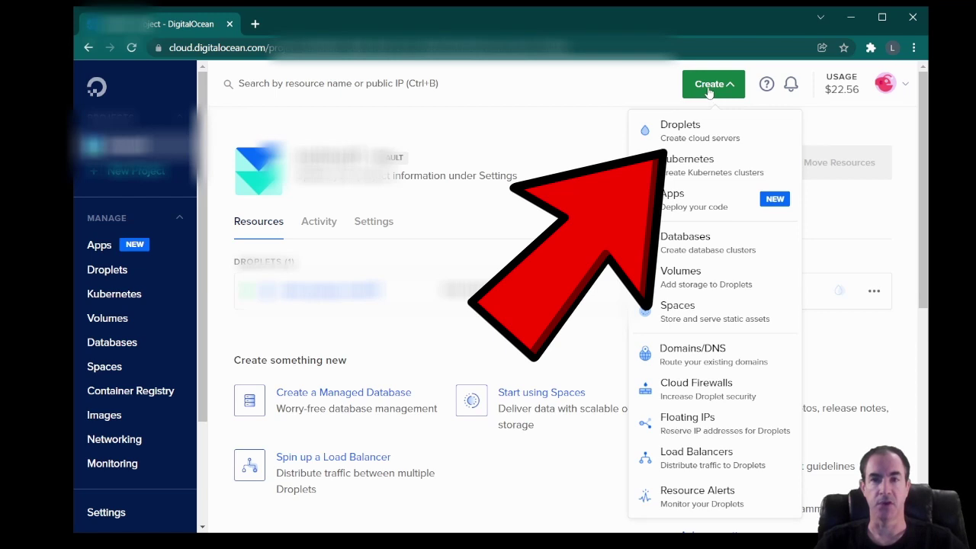
{"action": "left_click", "coordinate": [685, 135]}
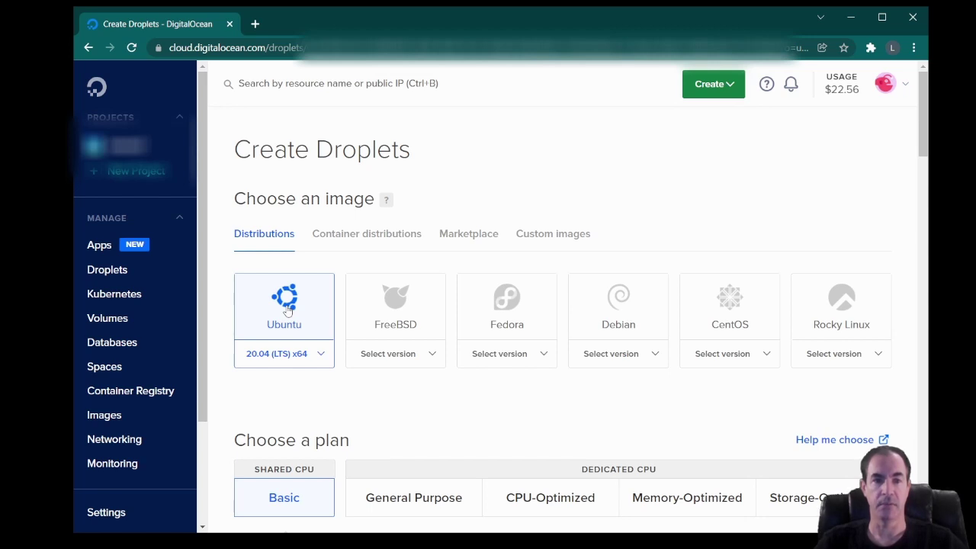
Choose the Regular Intel with SSD CPU option under the Basic plan, starting at $5/mo.
{"action": "scroll", "coordinate": [288, 308], "scroll_direction": "down", "scroll_amount": 3}
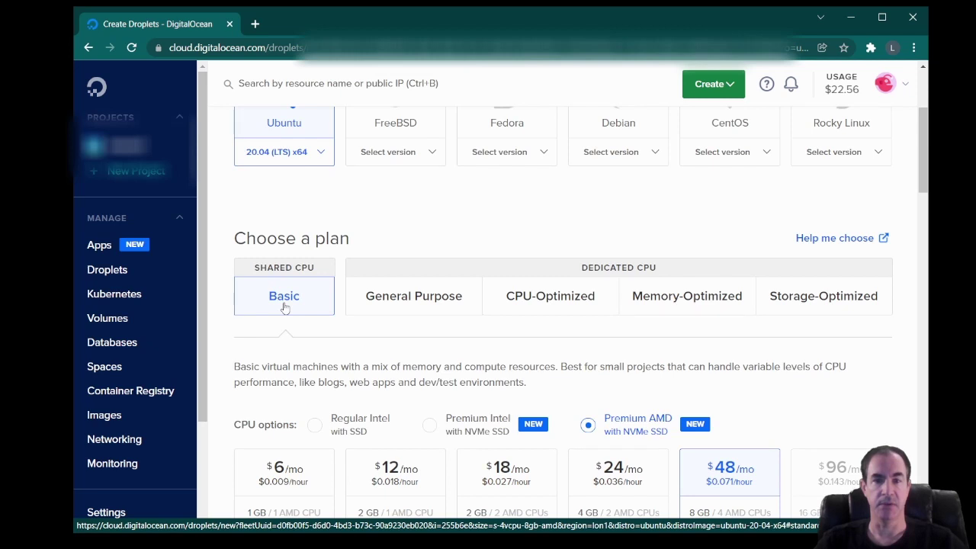
{"action": "scroll", "coordinate": [284, 307], "scroll_direction": "down", "scroll_amount": 1}
{"action": "scroll", "coordinate": [286, 305], "scroll_direction": "down", "scroll_amount": 1}
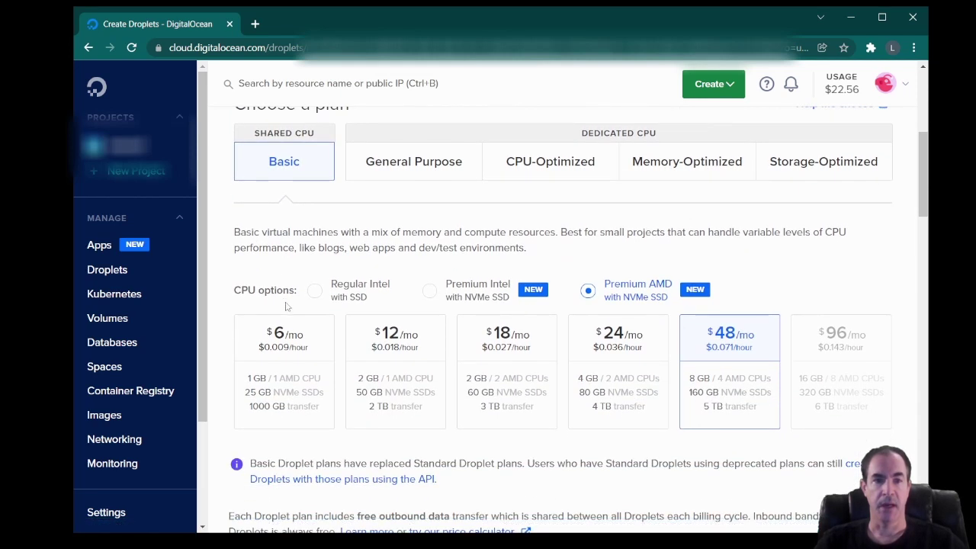
{"action": "left_click", "coordinate": [315, 294]}
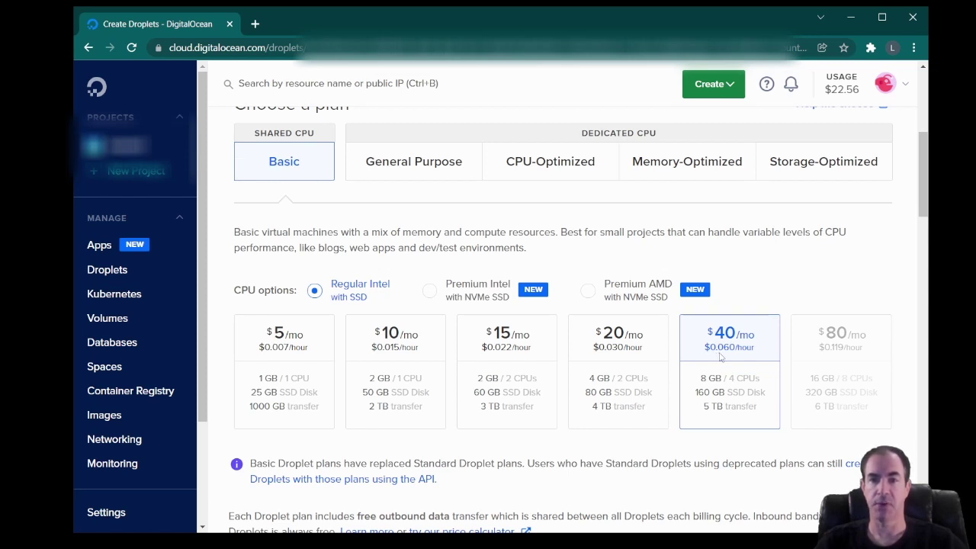
{"action": "scroll", "coordinate": [720, 357], "scroll_direction": "down", "scroll_amount": 1}
{"action": "scroll", "coordinate": [720, 357], "scroll_direction": "down", "scroll_amount": 5}
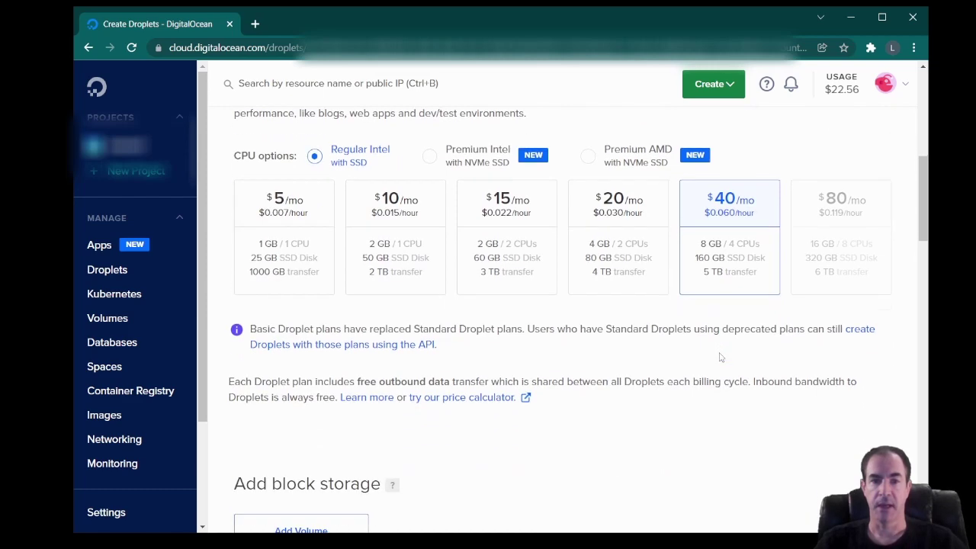
{"action": "scroll", "coordinate": [720, 357], "scroll_direction": "down", "scroll_amount": 2}
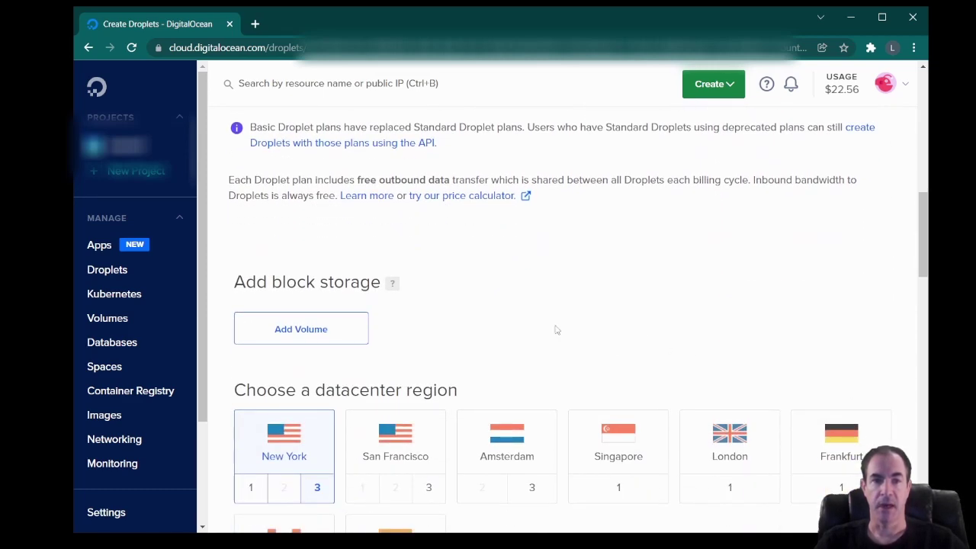
{"action": "scroll", "coordinate": [394, 308], "scroll_direction": "down", "scroll_amount": 3}
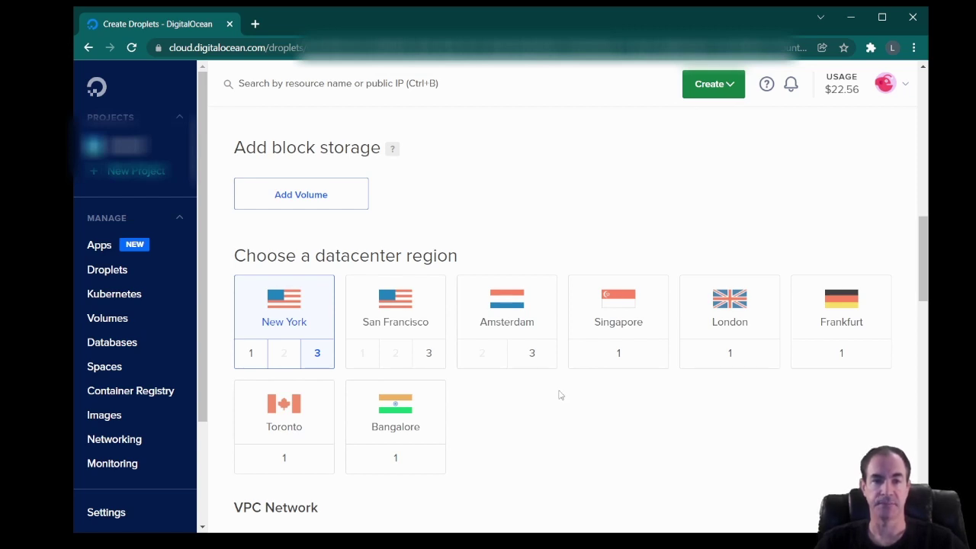
Tick Monitoring in the droplet's additional options, keeping SSH keys authentication.
{"action": "scroll", "coordinate": [560, 395], "scroll_direction": "down", "scroll_amount": 4}
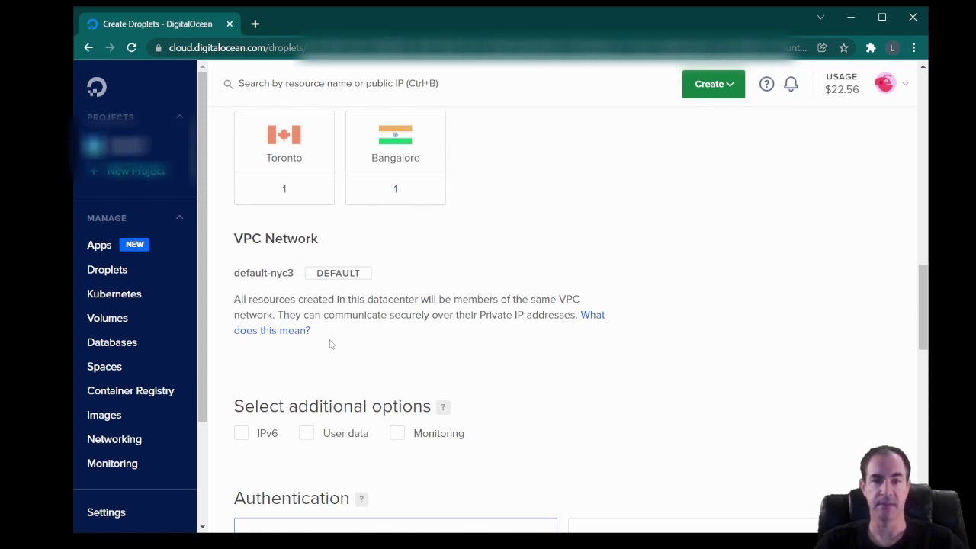
{"action": "scroll", "coordinate": [330, 344], "scroll_direction": "down", "scroll_amount": 1}
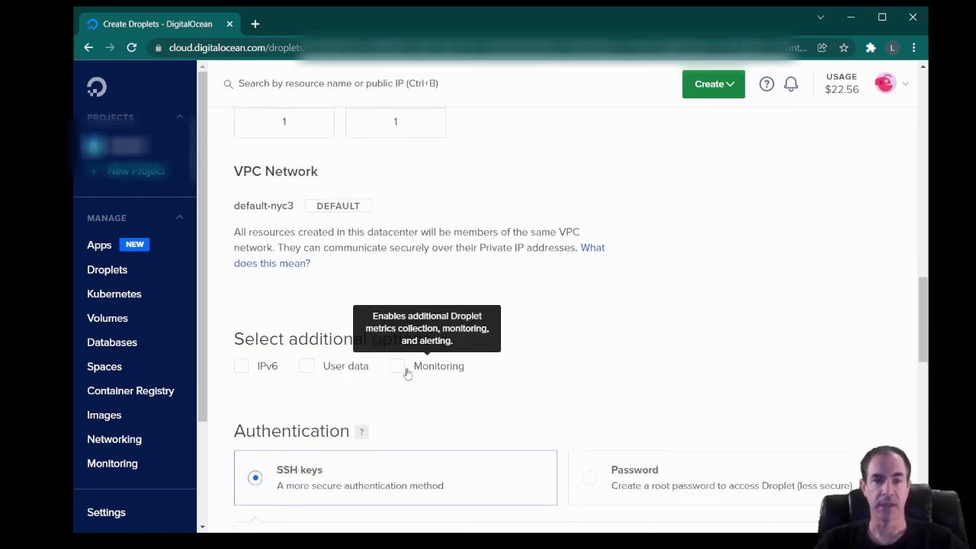
{"action": "left_click", "coordinate": [398, 368]}
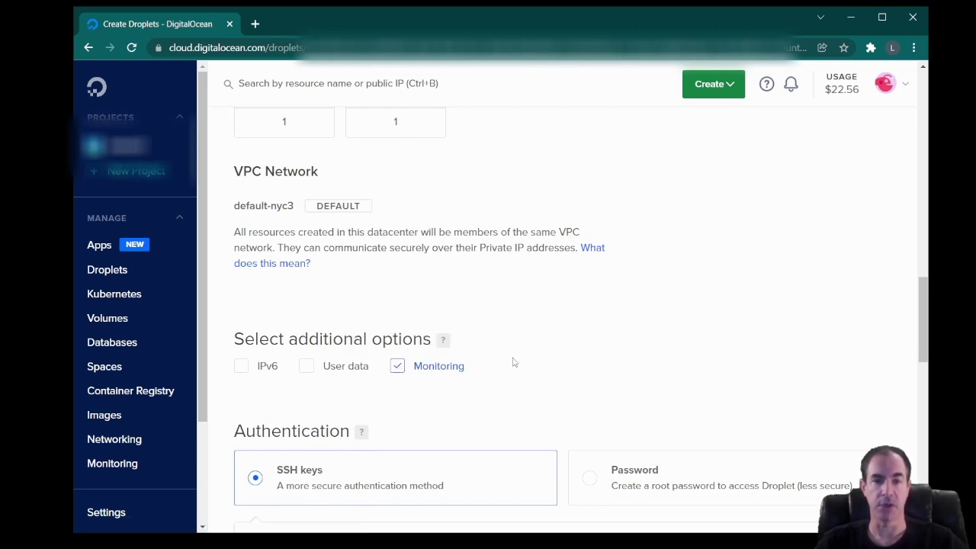
{"action": "scroll", "coordinate": [513, 363], "scroll_direction": "down", "scroll_amount": 2}
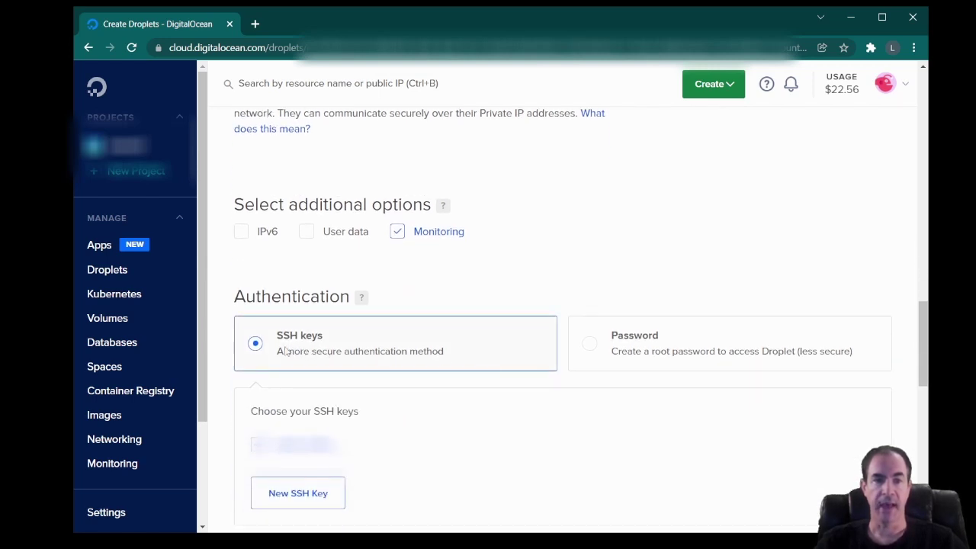
{"action": "scroll", "coordinate": [354, 348], "scroll_direction": "down", "scroll_amount": 2}
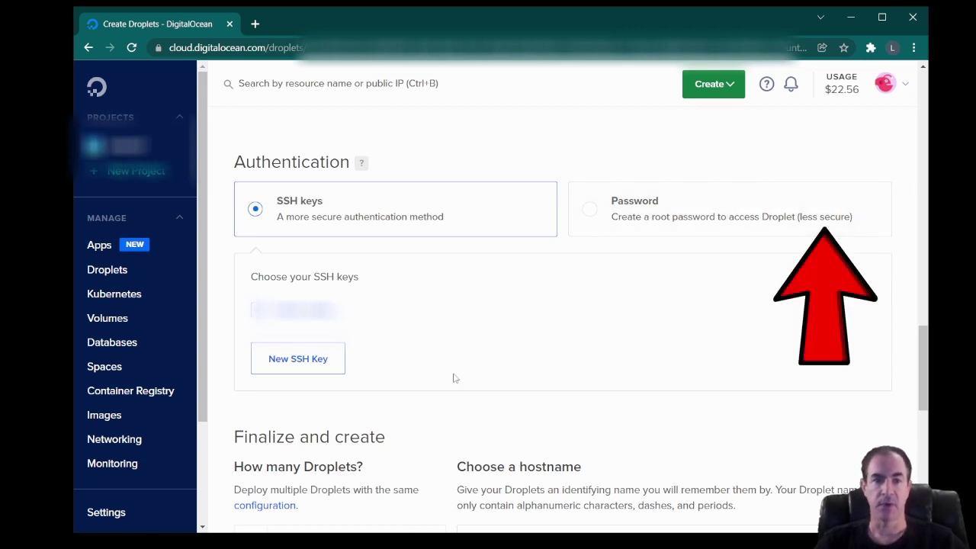
Open the Add public SSH key dialog from the SSH keys section, then focus the terminal.
{"action": "left_click", "coordinate": [298, 365]}
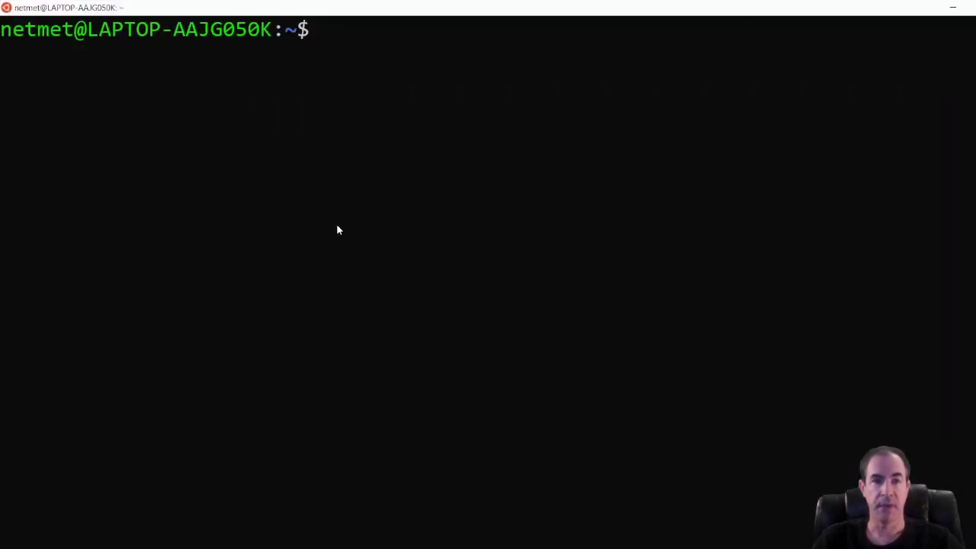
{"action": "left_click", "coordinate": [340, 228]}
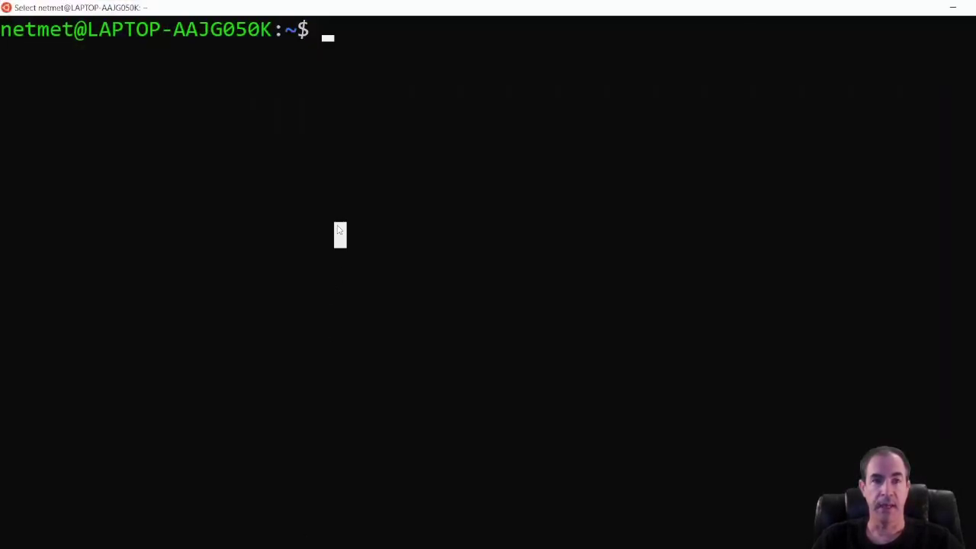
Change into ~/.ssh, list its files with ls -l, and print id_rsa.pub with cat.
{"action": "left_click", "coordinate": [390, 185]}
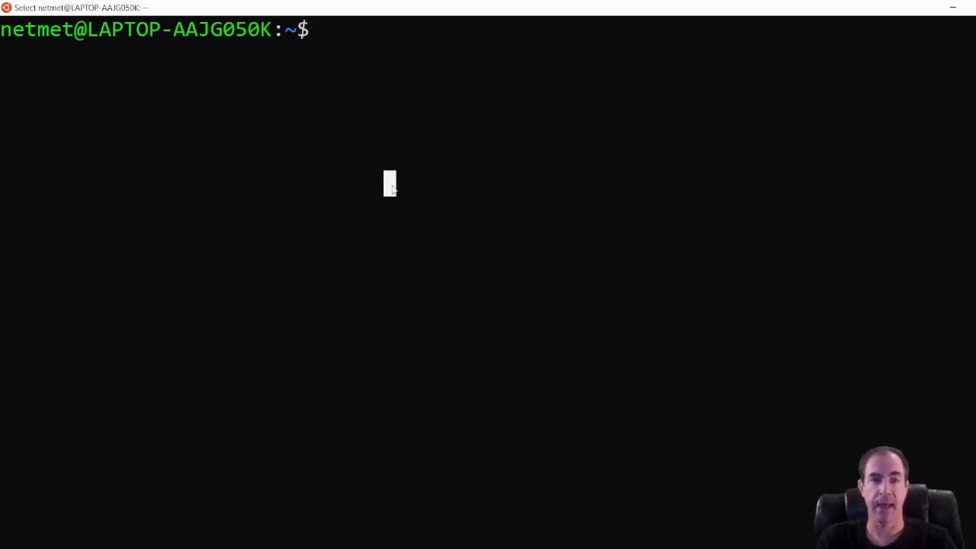
{"action": "left_click", "coordinate": [329, 131]}
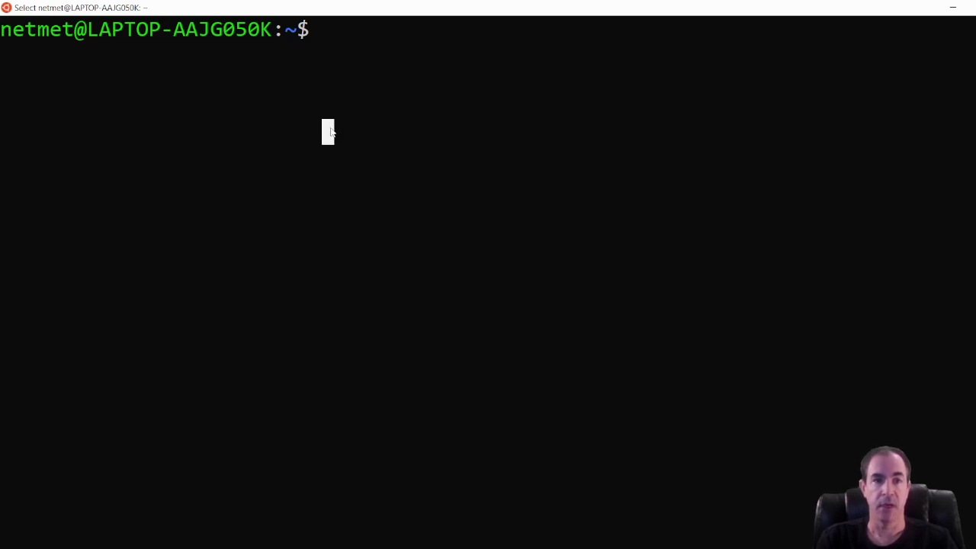
{"action": "type", "text": "cd .ssh/"}
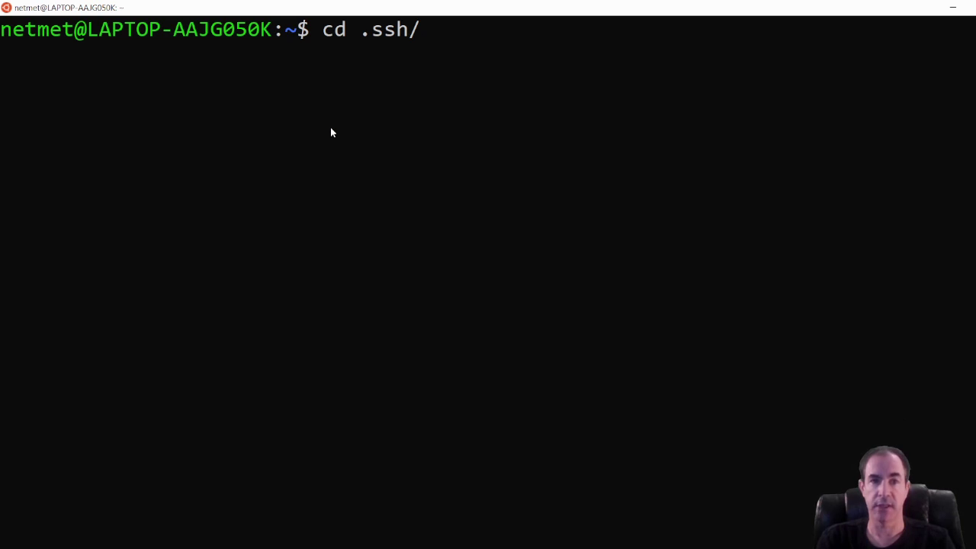
{"action": "key", "text": "Return"}
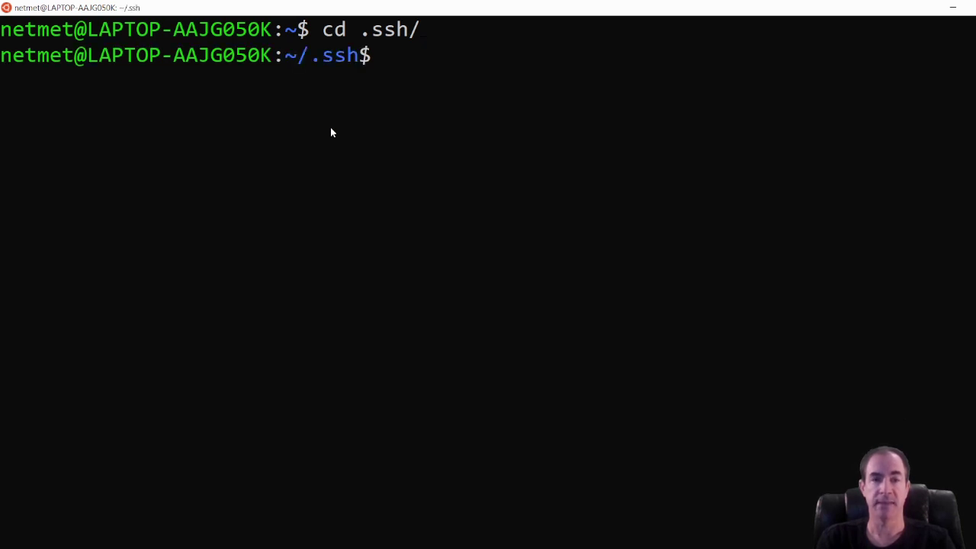
{"action": "type", "text": "ls -l"}
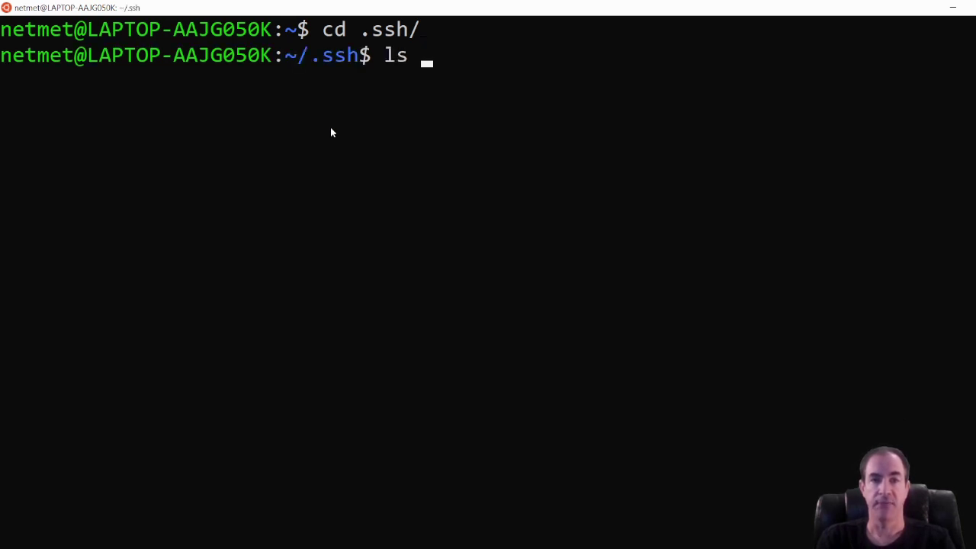
{"action": "key", "text": "Return"}
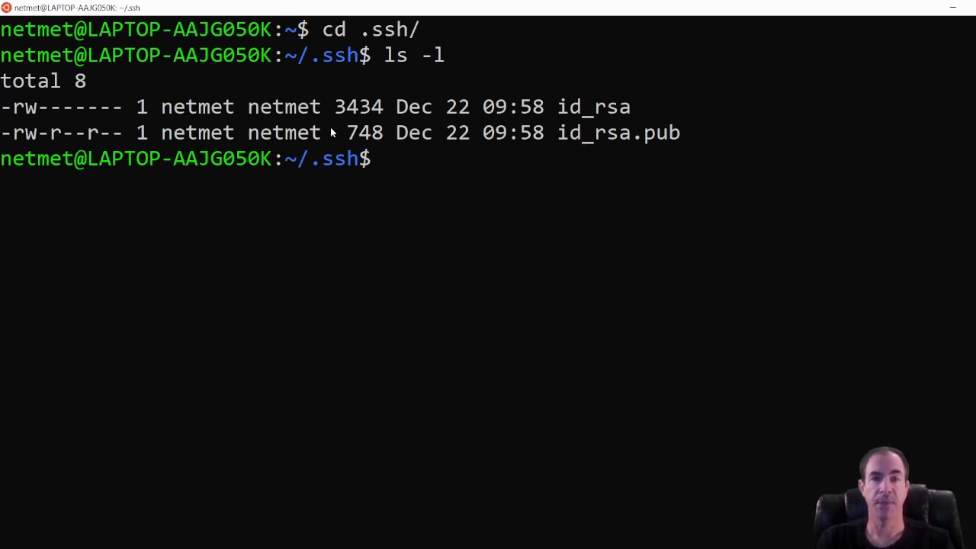
{"action": "type", "text": "cat id_rsa"}
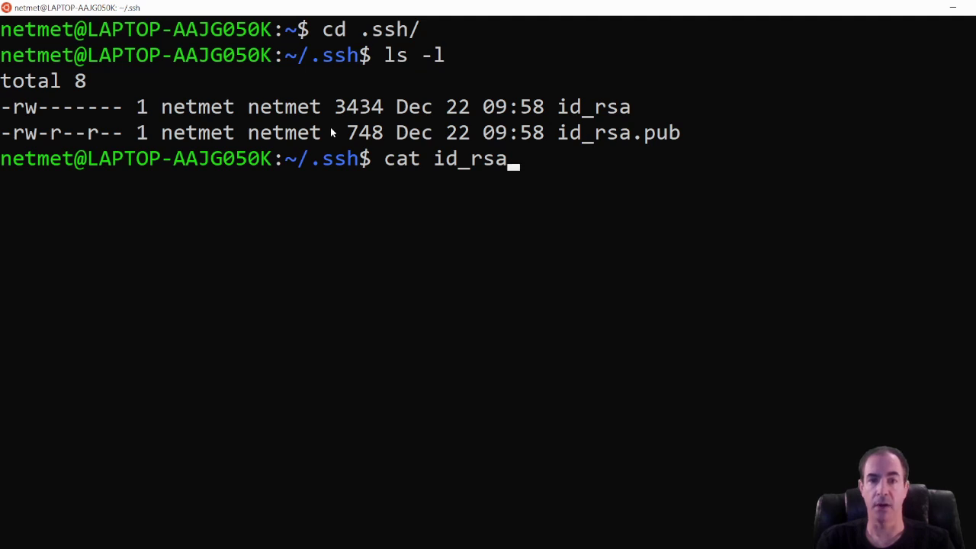
{"action": "type", "text": ".p"}
{"action": "key", "text": "Tab"}
{"action": "key", "text": "Return"}
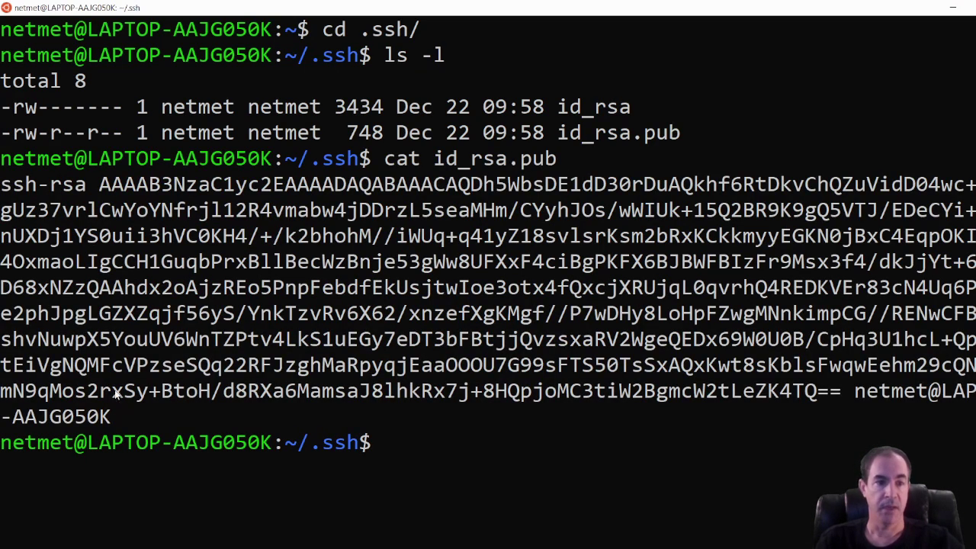
Copy the printed public key and switch back to the browser.
{"action": "left_click_drag", "start_coordinate": [115, 418], "coordinate": [6, 189]}
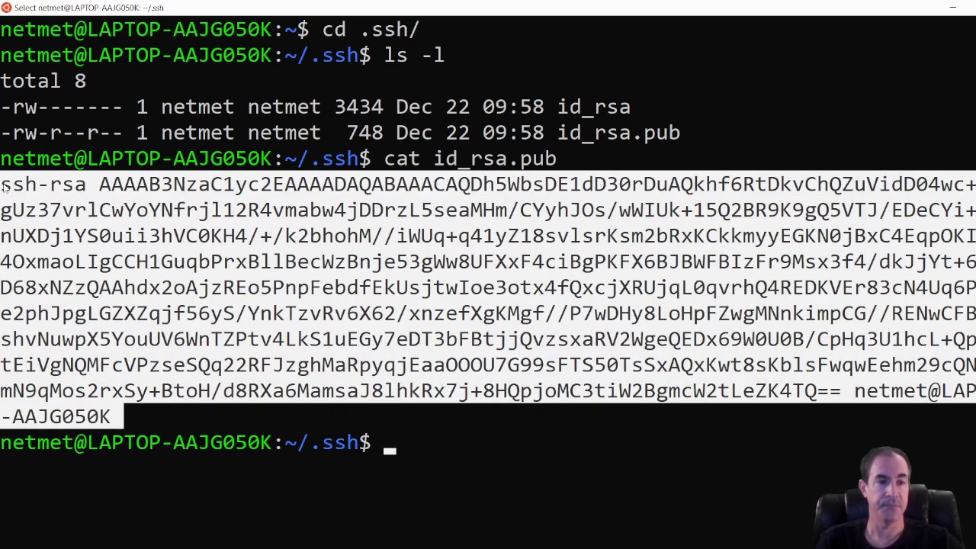
{"action": "right_click", "coordinate": [173, 222]}
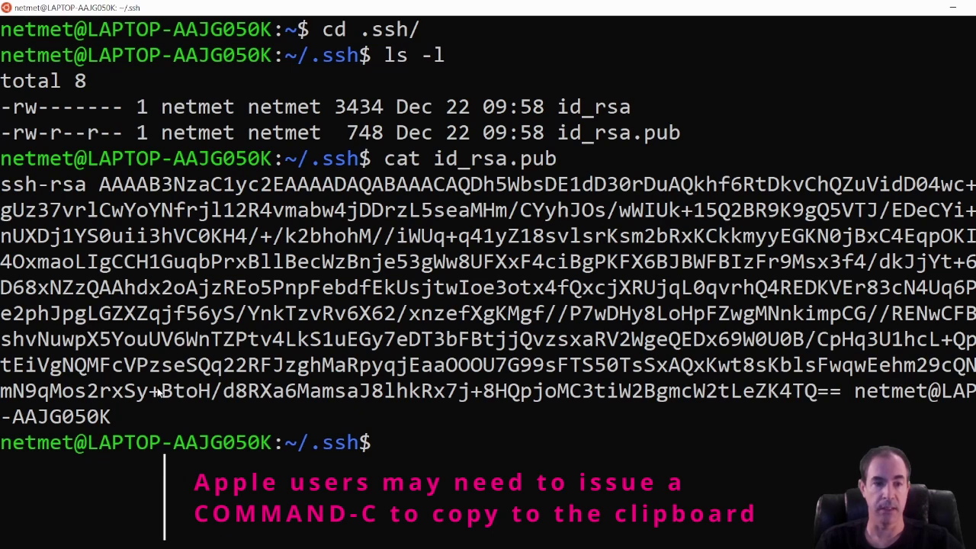
{"action": "key", "text": "alt+Tab"}
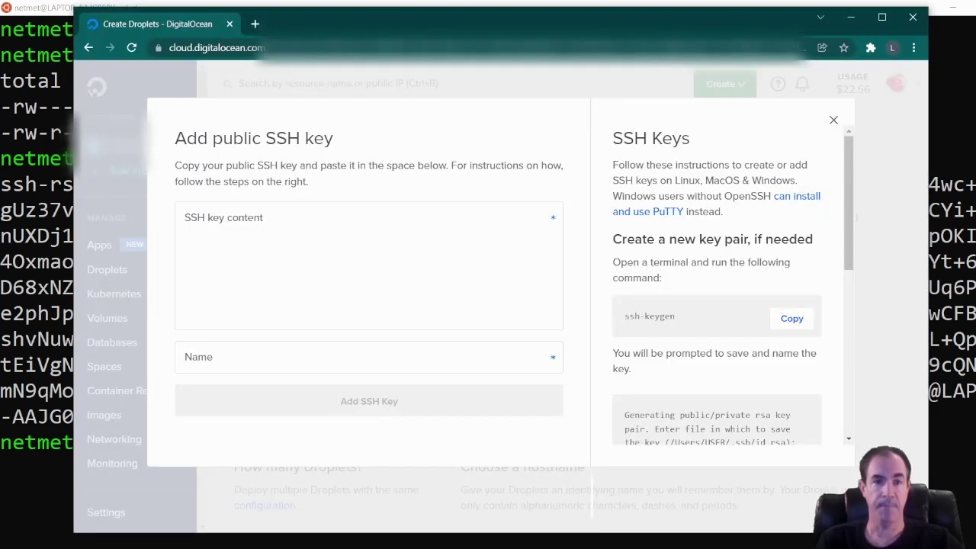
Paste the copied public key into the SSH key content box.
{"action": "left_click", "coordinate": [290, 223]}
{"action": "key", "text": "ctrl+v"}
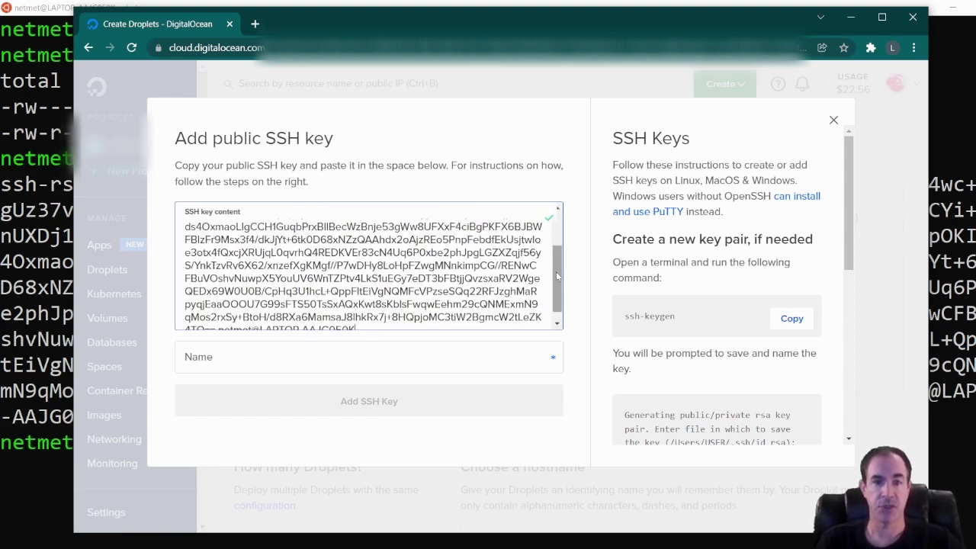
{"action": "left_click_drag", "start_coordinate": [555, 272], "coordinate": [553, 227]}
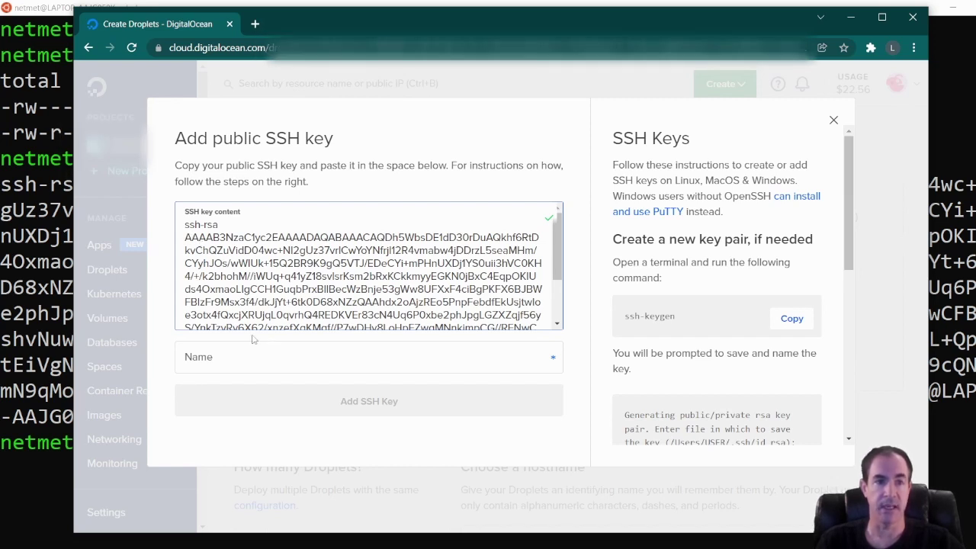
Check the pasted key's ssh-rsa prefix and trailing comment against the terminal output.
{"action": "left_click", "coordinate": [23, 501]}
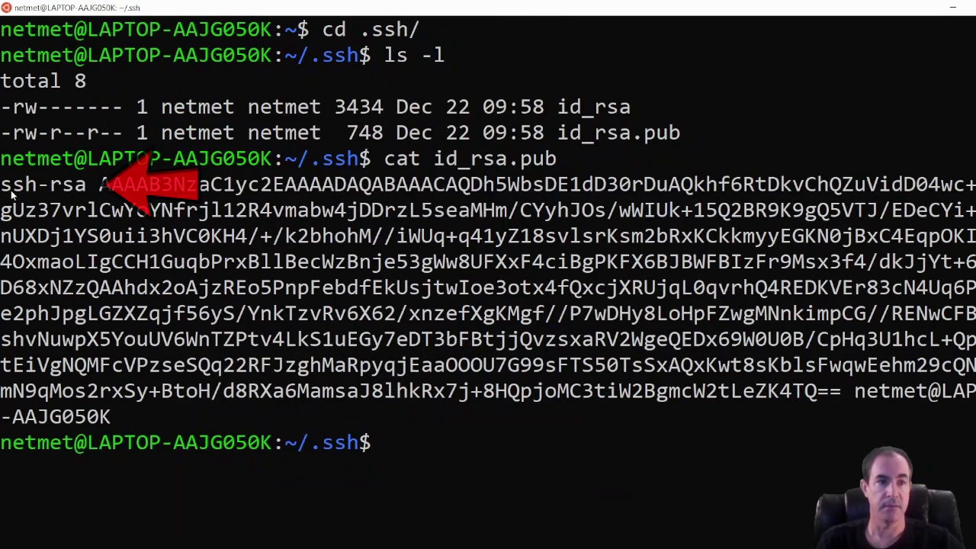
{"action": "left_click_drag", "start_coordinate": [2, 185], "coordinate": [98, 190]}
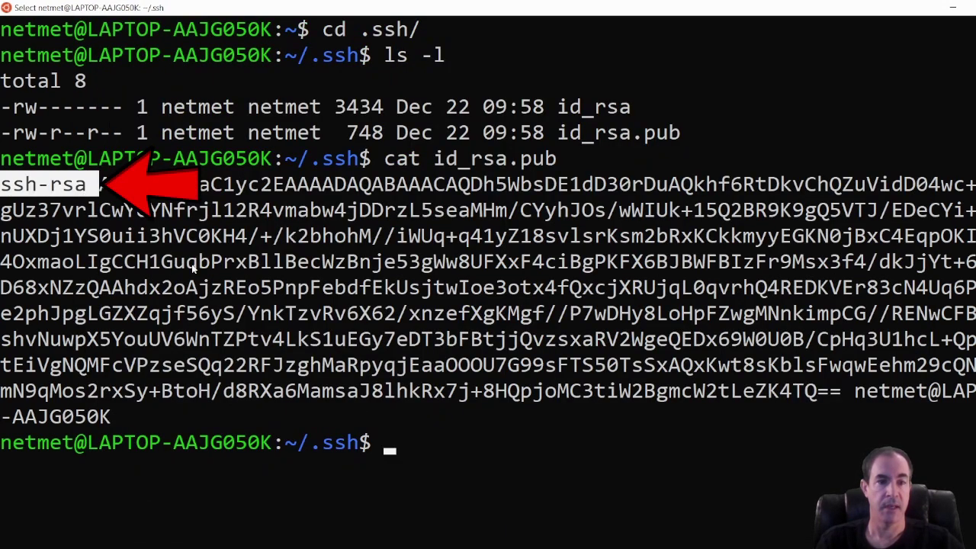
{"action": "left_click_drag", "start_coordinate": [850, 393], "coordinate": [111, 424]}
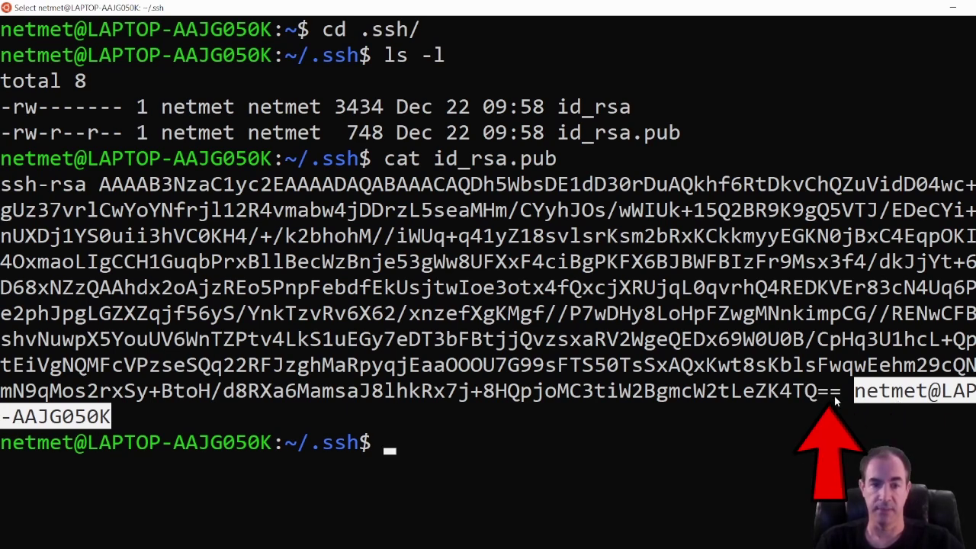
{"action": "key", "text": "alt+Tab"}
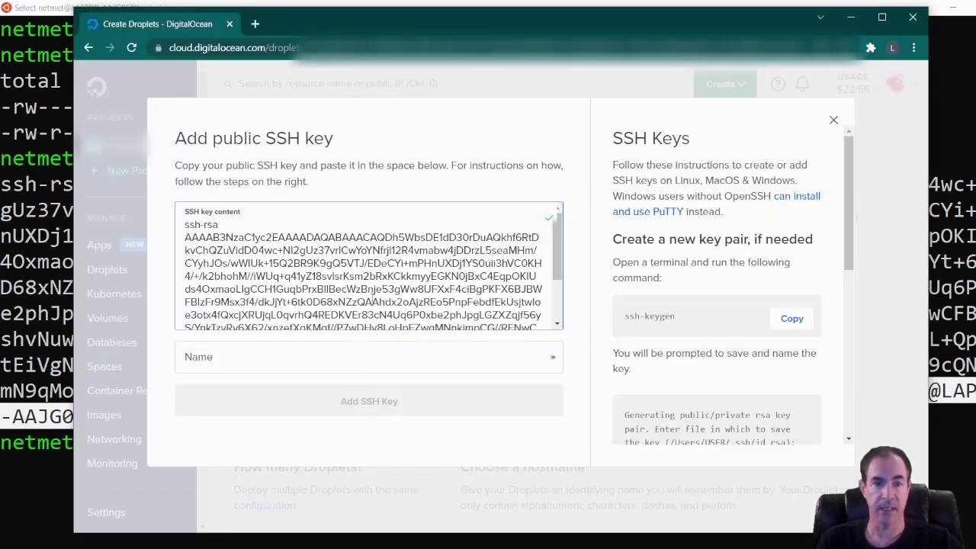
{"action": "scroll", "coordinate": [389, 308], "scroll_direction": "down", "scroll_amount": 3}
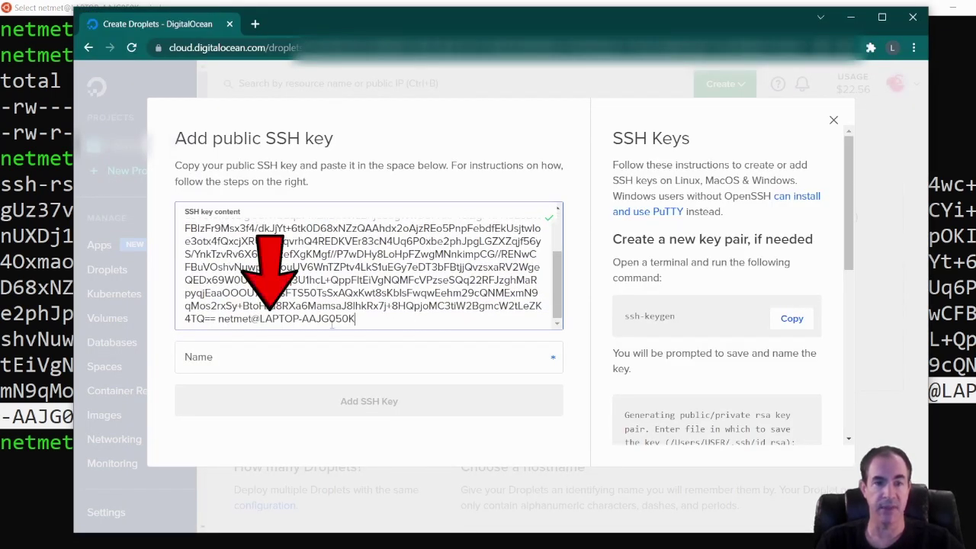
{"action": "left_click", "coordinate": [274, 358]}
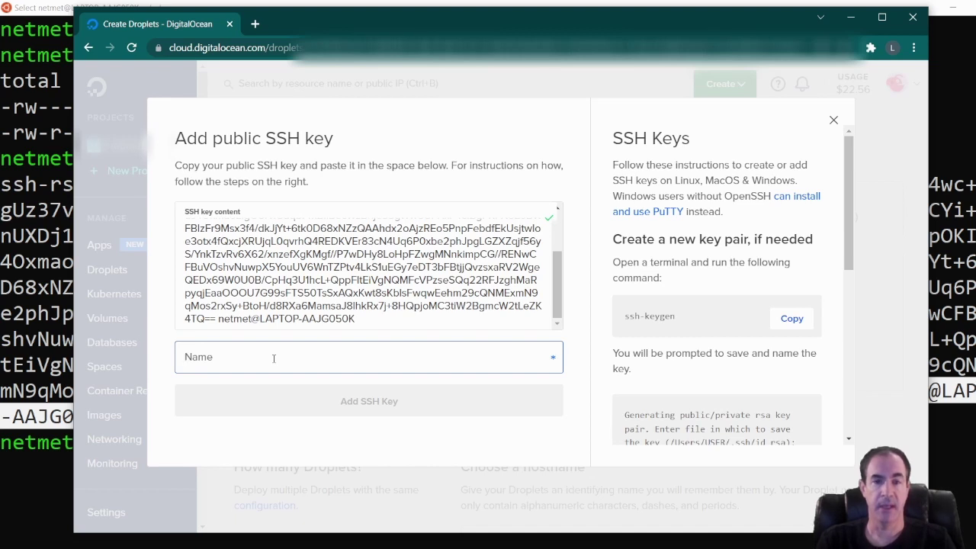
Name the key testnet-rsa-key and add it to the account.
{"action": "type", "text": "testnet-"}
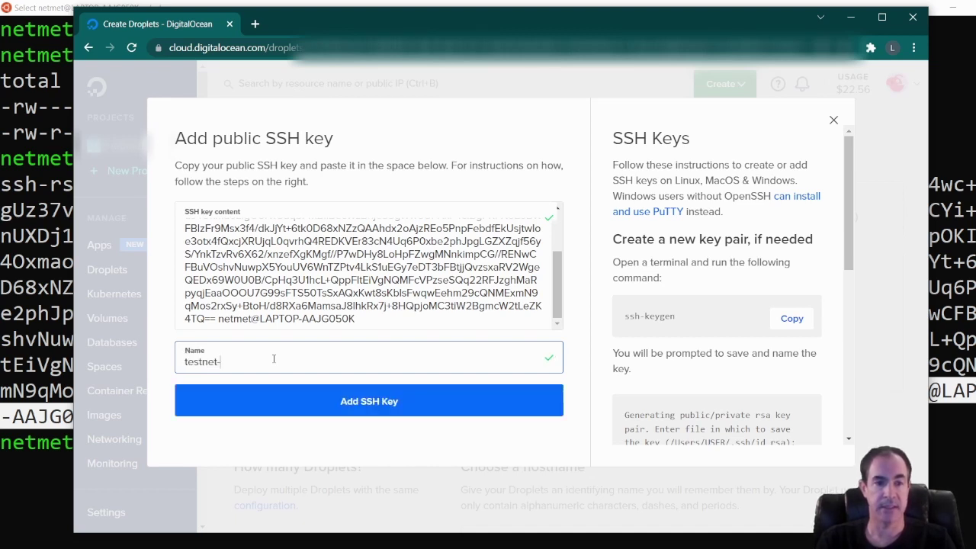
{"action": "type", "text": "rsa-key"}
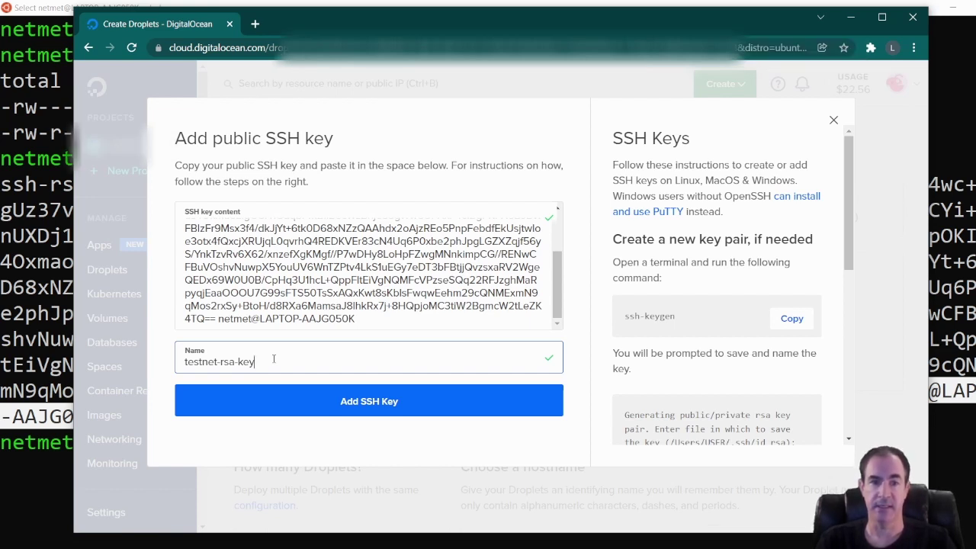
{"action": "left_click", "coordinate": [383, 403]}
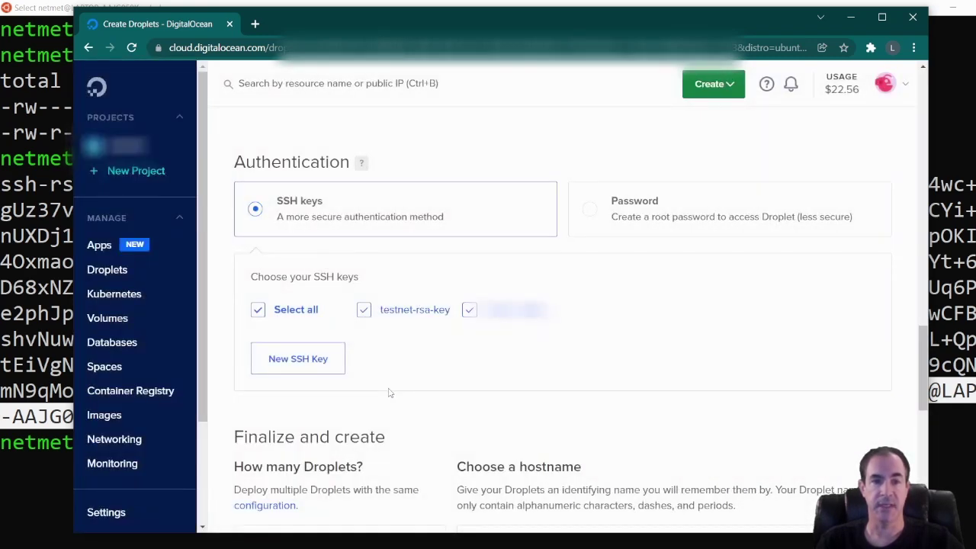
View the stored public key of testnet-rsa-key.
{"action": "mouse_move", "coordinate": [398, 326]}
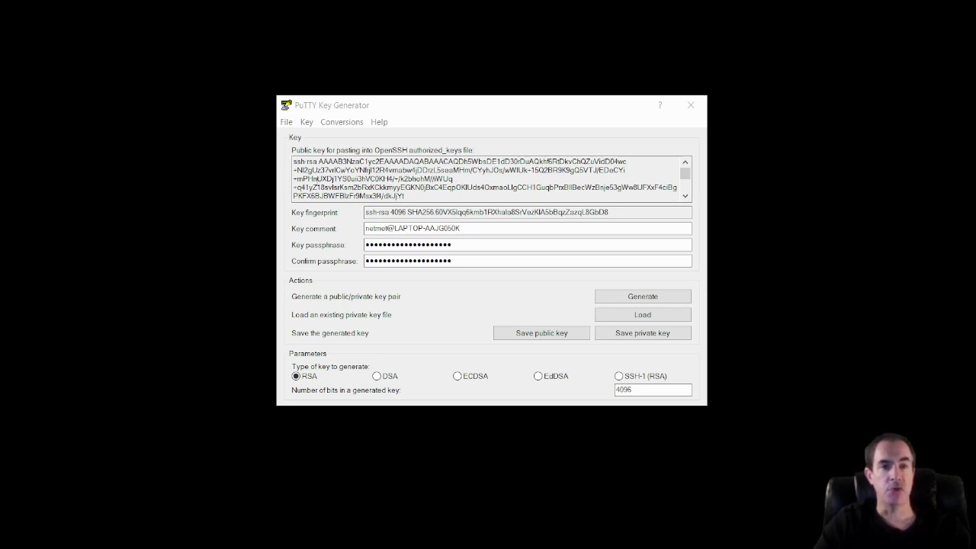
Inspect the newly generated 4096-bit public key text in PuTTYgen.
{"action": "left_click", "coordinate": [299, 163]}
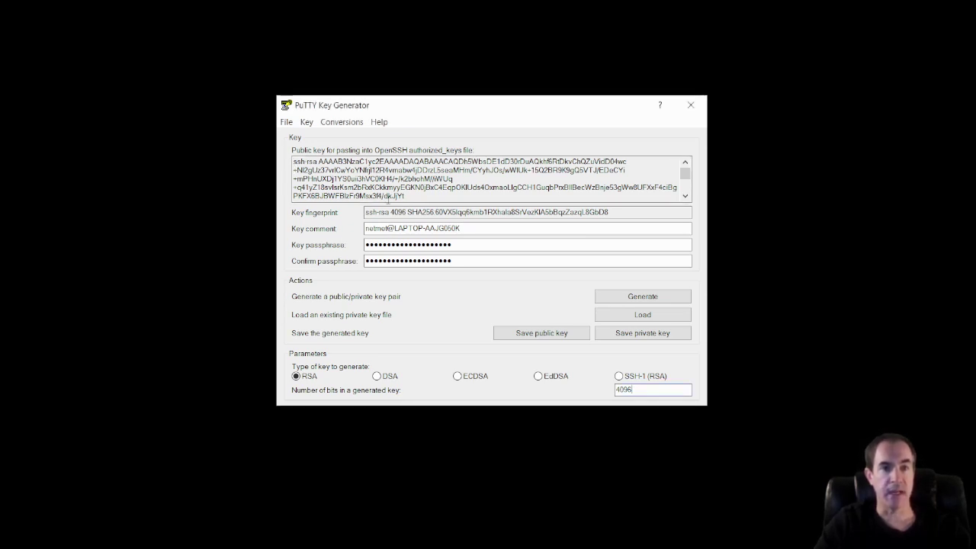
{"action": "left_click_drag", "start_coordinate": [410, 195], "coordinate": [298, 157]}
{"action": "left_click", "coordinate": [345, 186]}
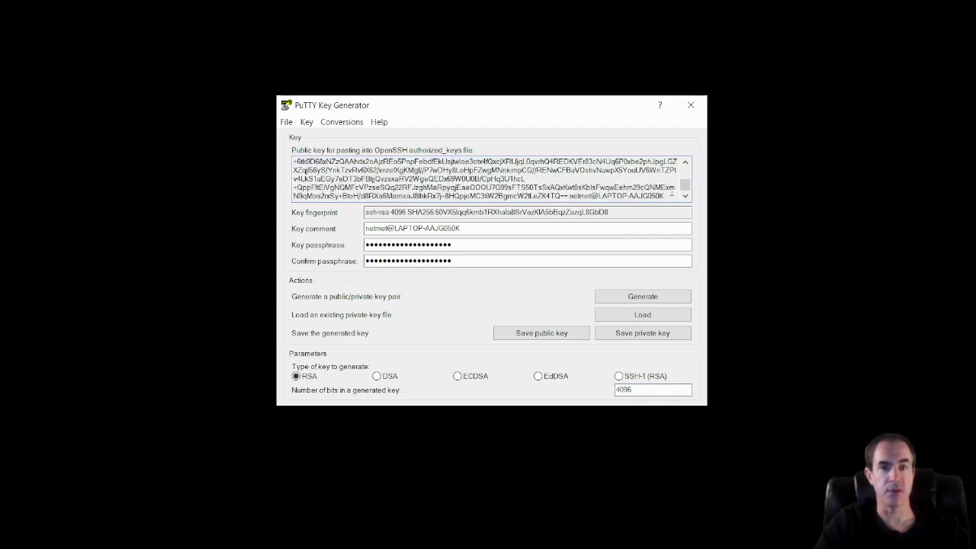
{"action": "left_click_drag", "start_coordinate": [674, 192], "coordinate": [292, 153]}
{"action": "left_click", "coordinate": [445, 179]}
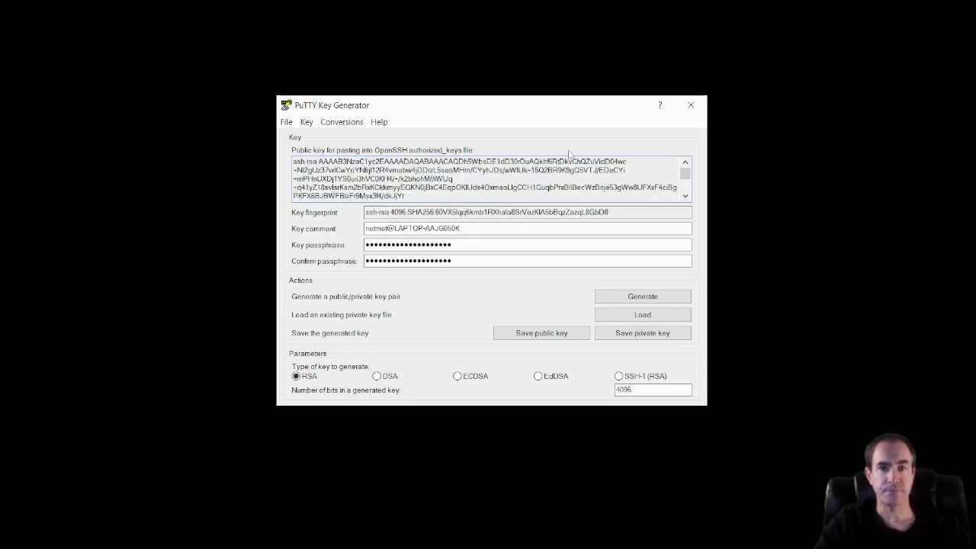
Discard the generated key and load the constellation-test-key.ppk private key file.
{"action": "left_click", "coordinate": [691, 107]}
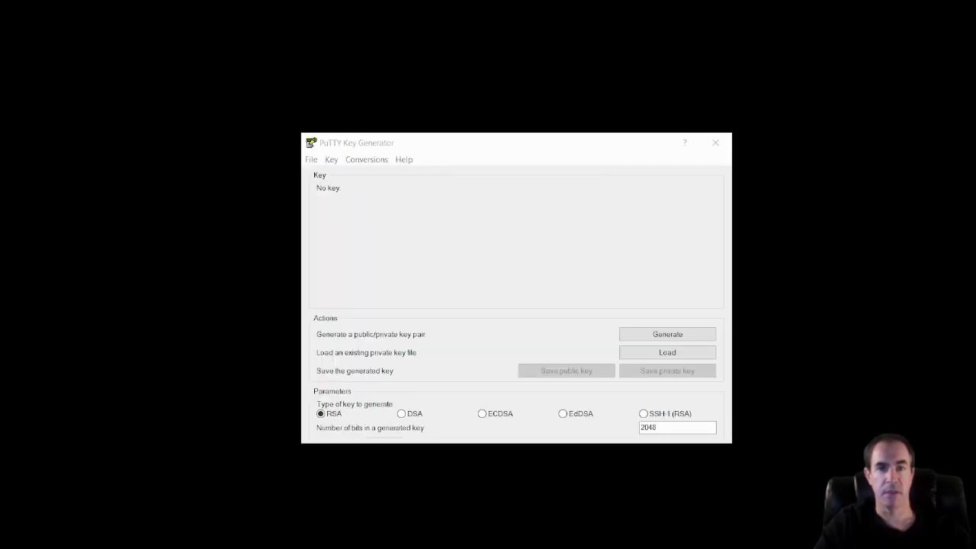
{"action": "left_click", "coordinate": [666, 353]}
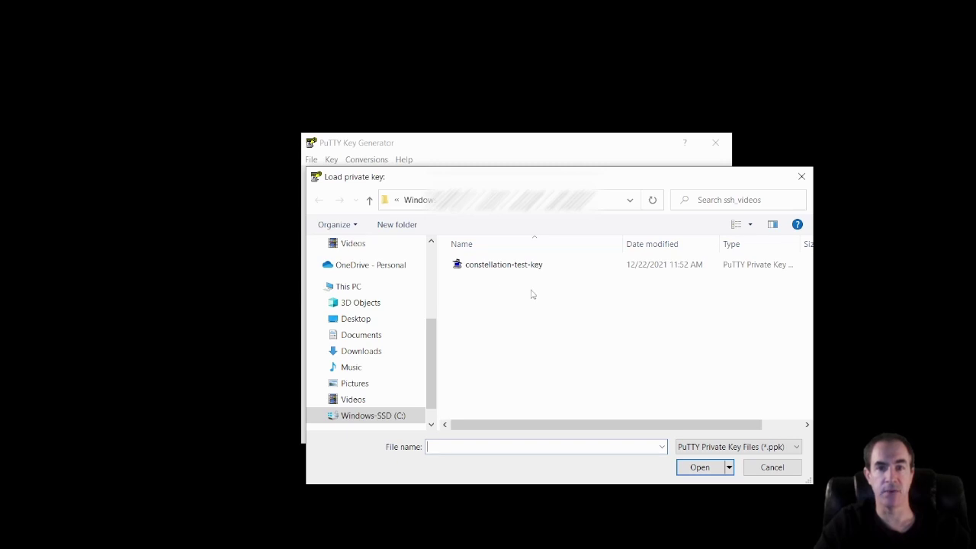
{"action": "left_click", "coordinate": [499, 267]}
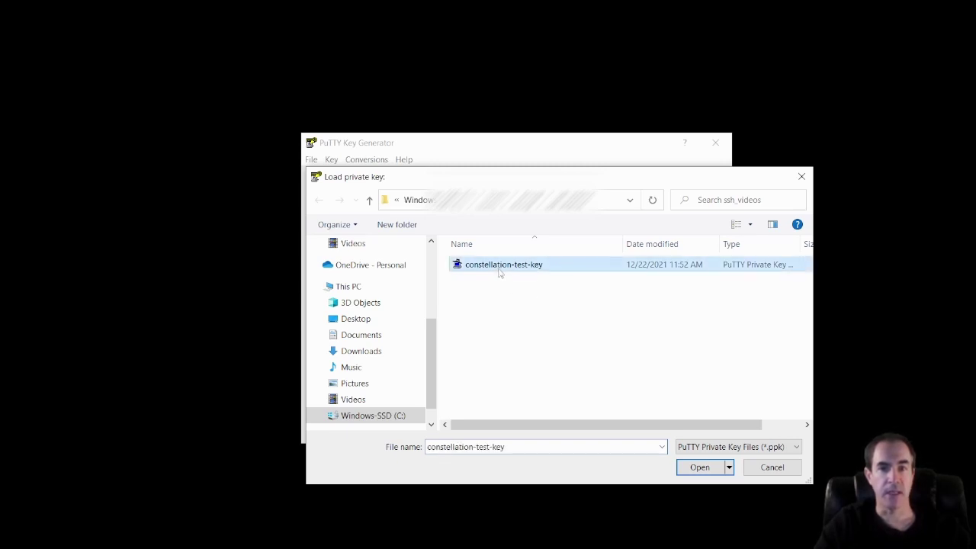
{"action": "left_click", "coordinate": [698, 466]}
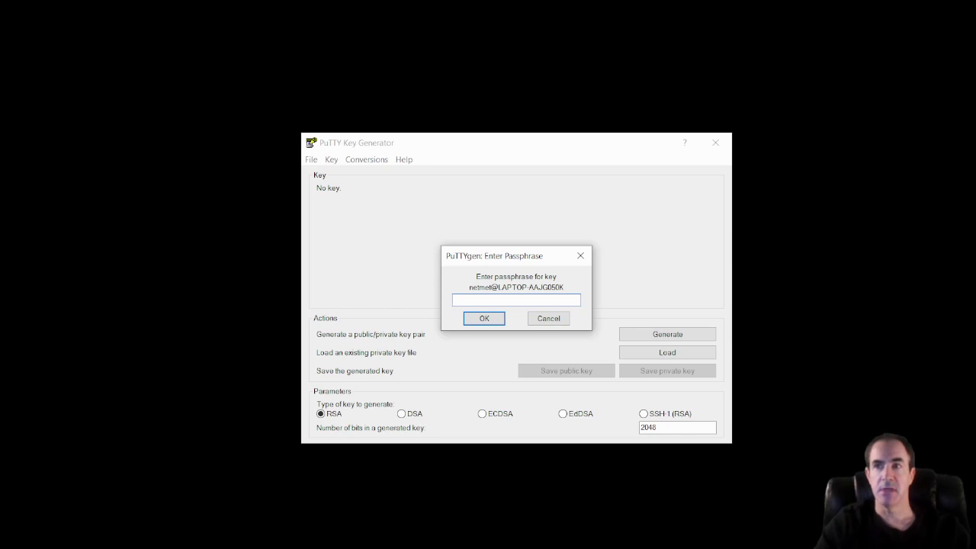
Copy the key's passphrase from the Notepad notes, paste it into PuTTYgen's prompt, and confirm.
{"action": "left_click_drag", "start_coordinate": [975, 131], "coordinate": [546, 134]}
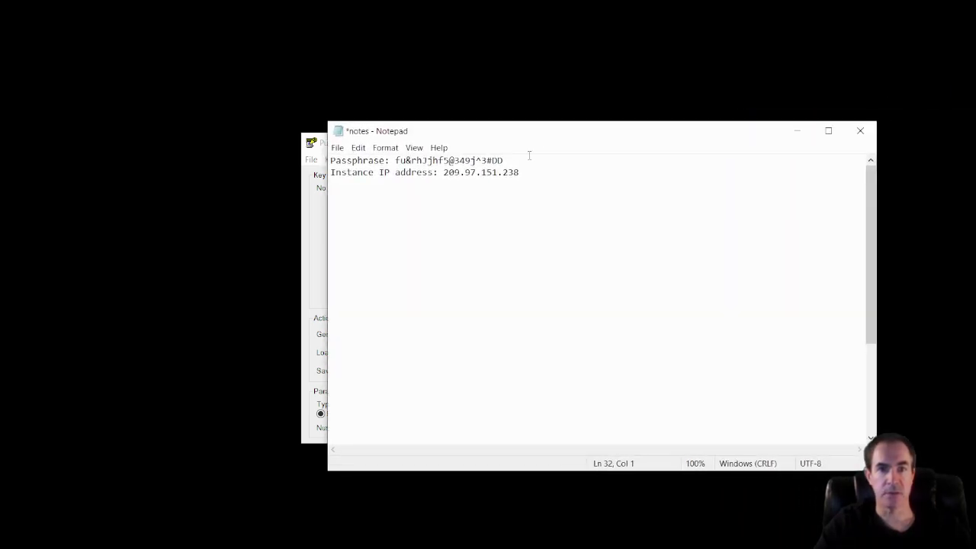
{"action": "left_click_drag", "start_coordinate": [395, 160], "coordinate": [508, 158]}
{"action": "right_click", "coordinate": [473, 161]}
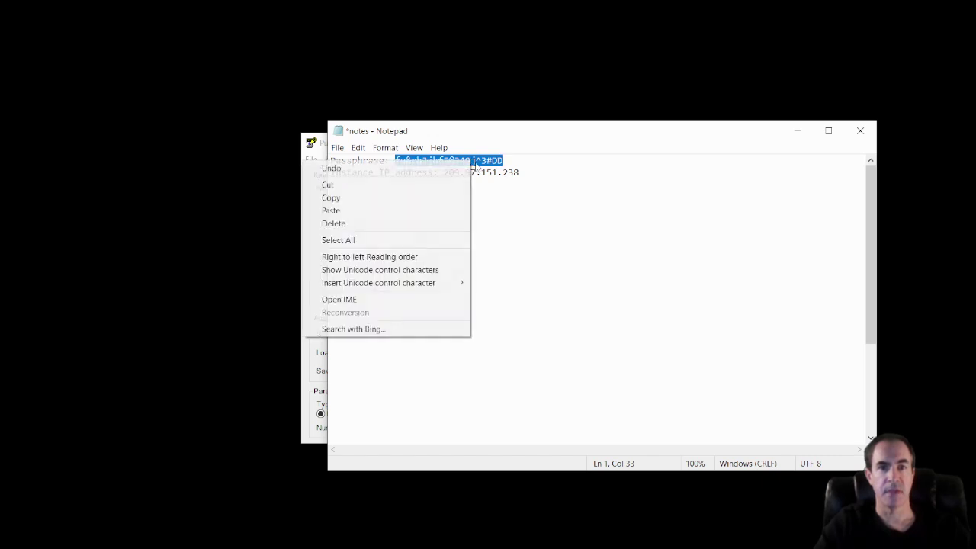
{"action": "left_click", "coordinate": [371, 197]}
{"action": "left_click", "coordinate": [797, 131]}
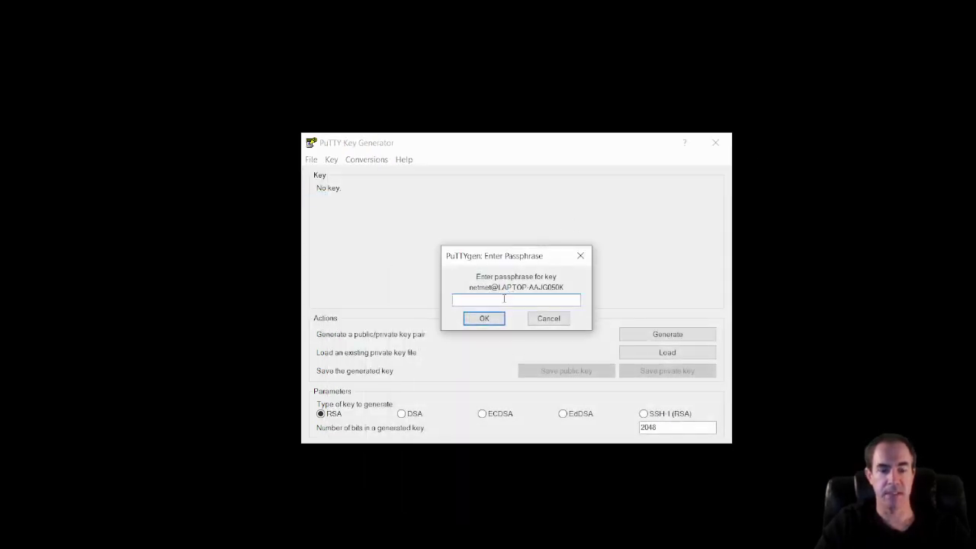
{"action": "key", "text": "ctrl+v"}
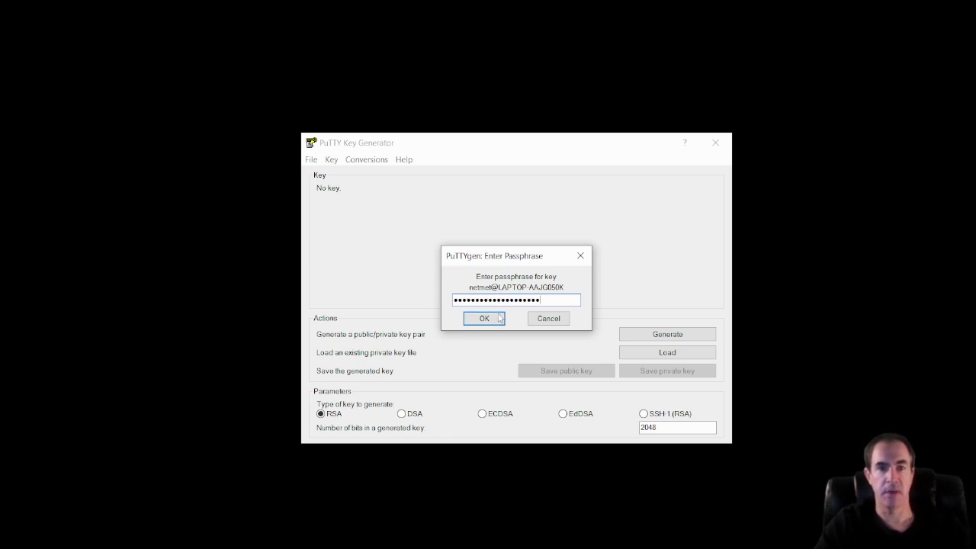
{"action": "left_click", "coordinate": [496, 319]}
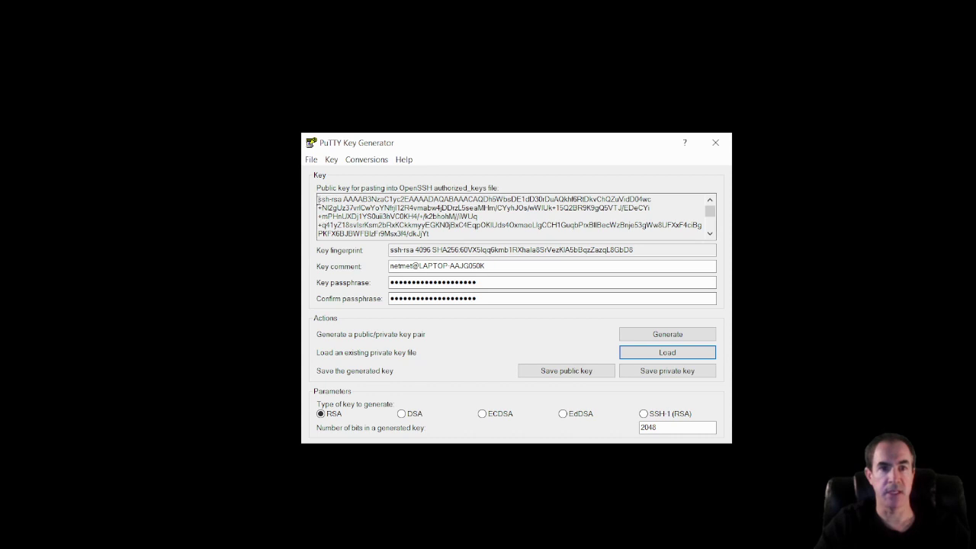
Select the PuTTYgen OpenSSH public key text and open the plain constellation-test-key file in Notepad.
{"action": "left_click_drag", "start_coordinate": [319, 204], "coordinate": [674, 261]}
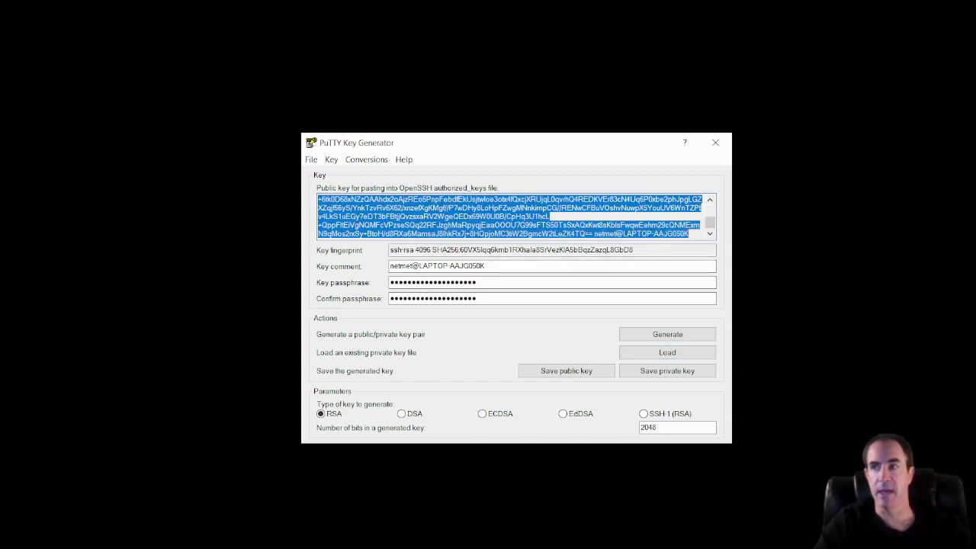
{"action": "key", "text": "alt+Tab"}
{"action": "left_click_drag", "start_coordinate": [975, 199], "coordinate": [440, 78]}
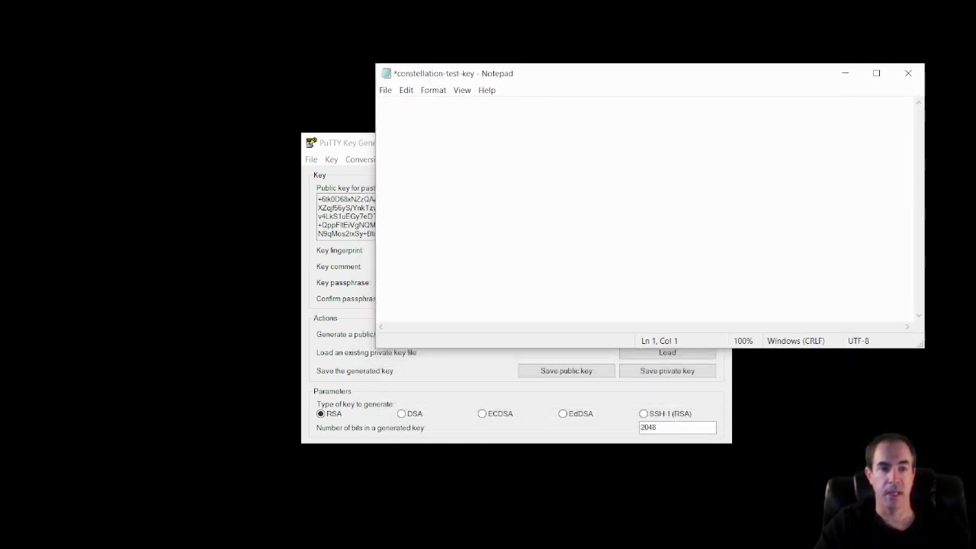
{"action": "key", "text": "alt+Tab"}
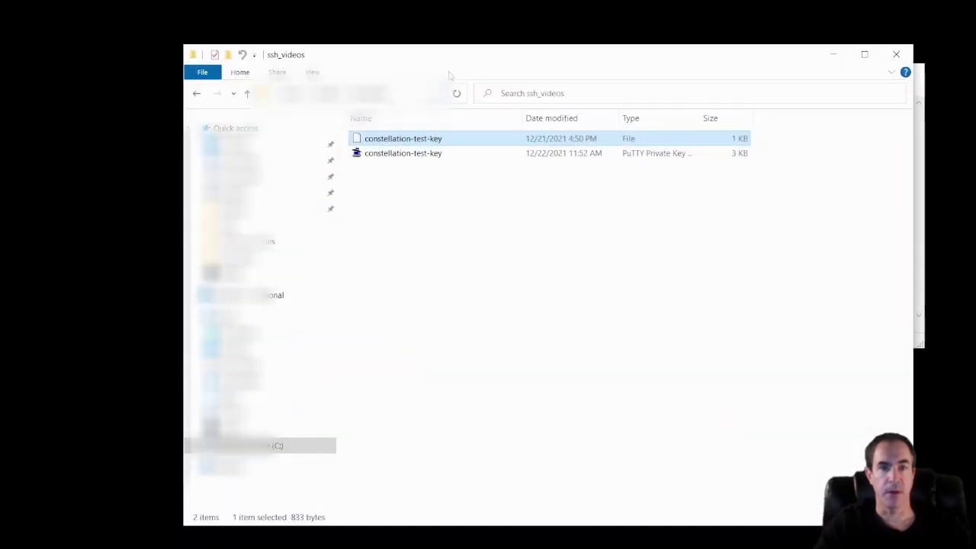
{"action": "left_click", "coordinate": [403, 157]}
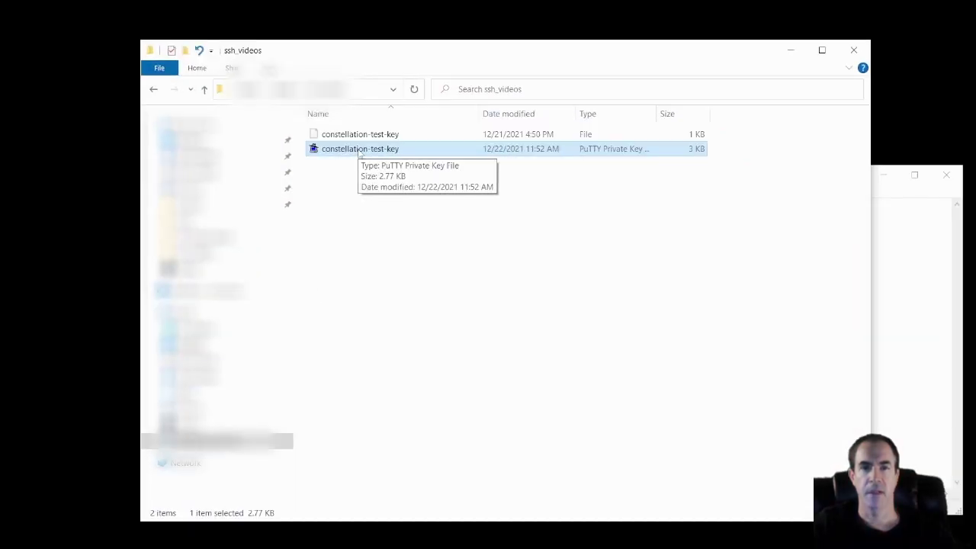
{"action": "left_click", "coordinate": [893, 239]}
{"action": "left_click_drag", "start_coordinate": [388, 135], "coordinate": [522, 256]}
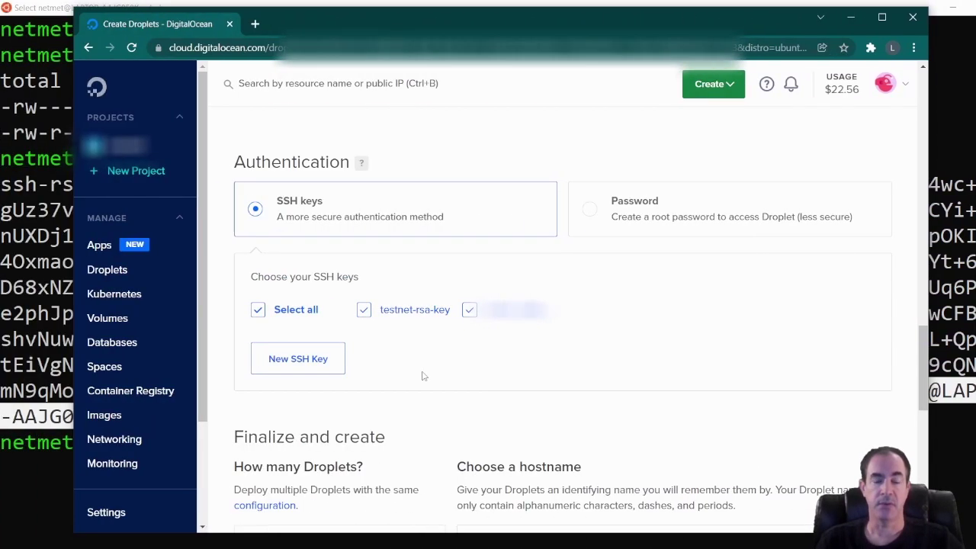
Replace the default droplet hostname with testnet-node-01.
{"action": "scroll", "coordinate": [541, 366], "scroll_direction": "down", "scroll_amount": 3}
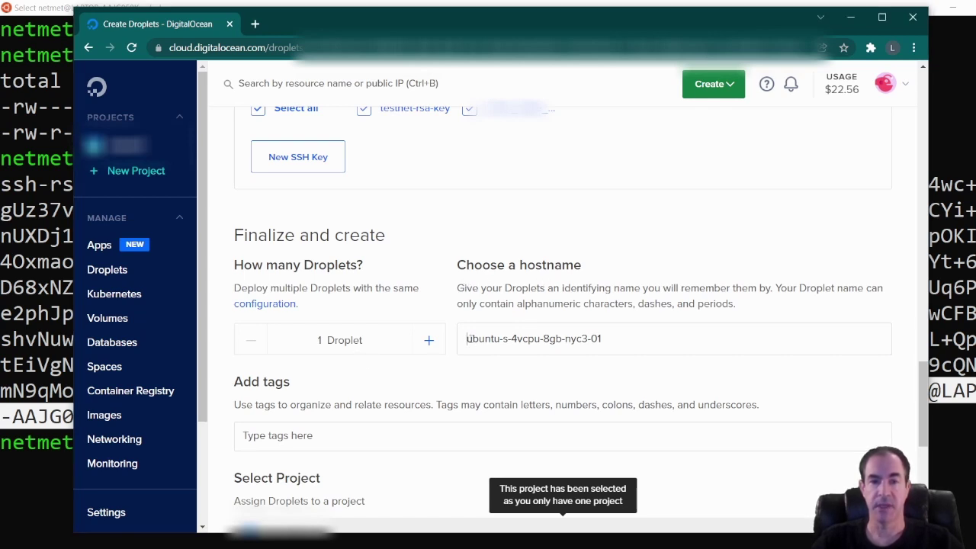
{"action": "left_click_drag", "start_coordinate": [466, 339], "coordinate": [646, 340]}
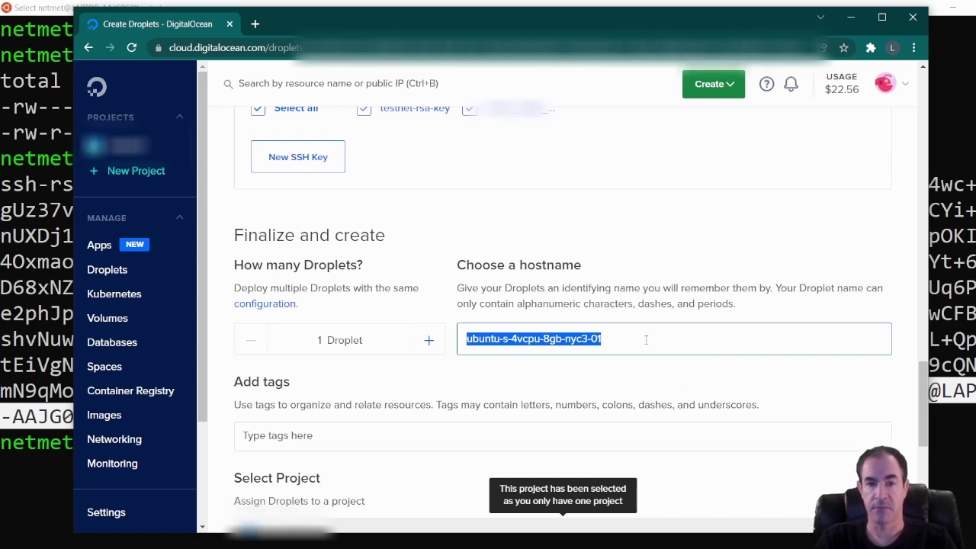
{"action": "type", "text": "testnet"}
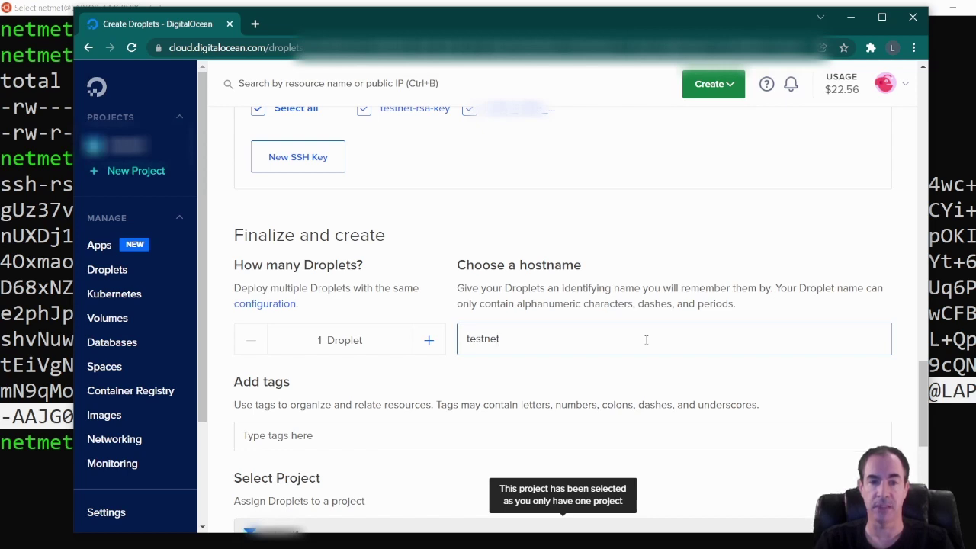
{"action": "type", "text": "-"}
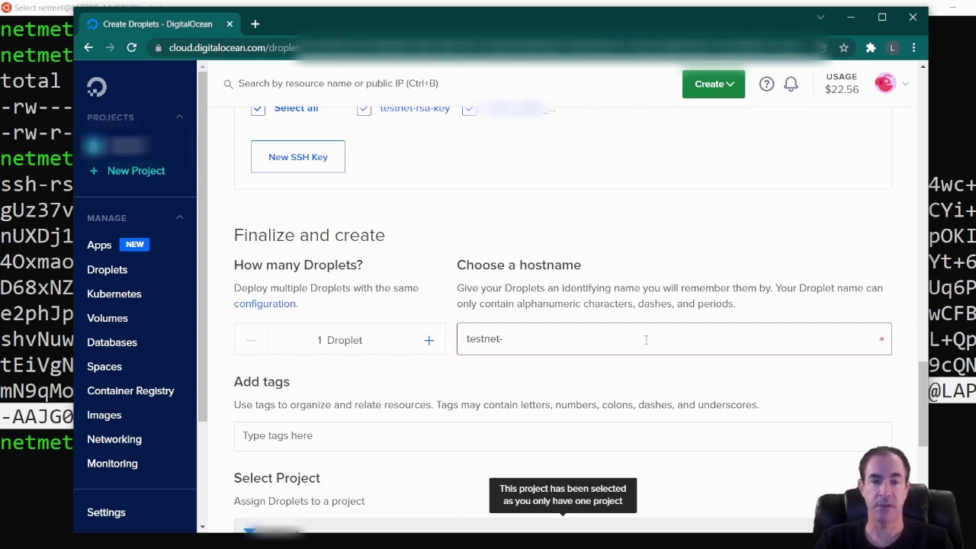
{"action": "type", "text": "node-01"}
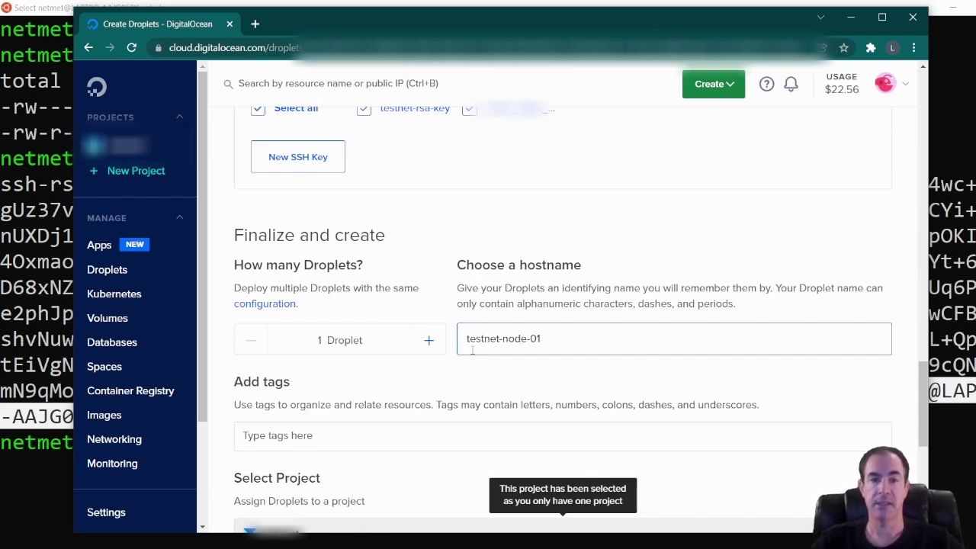
Copy the hostname testnet-node-01 so it can be reused as a tag.
{"action": "scroll", "coordinate": [428, 377], "scroll_direction": "down", "scroll_amount": 2}
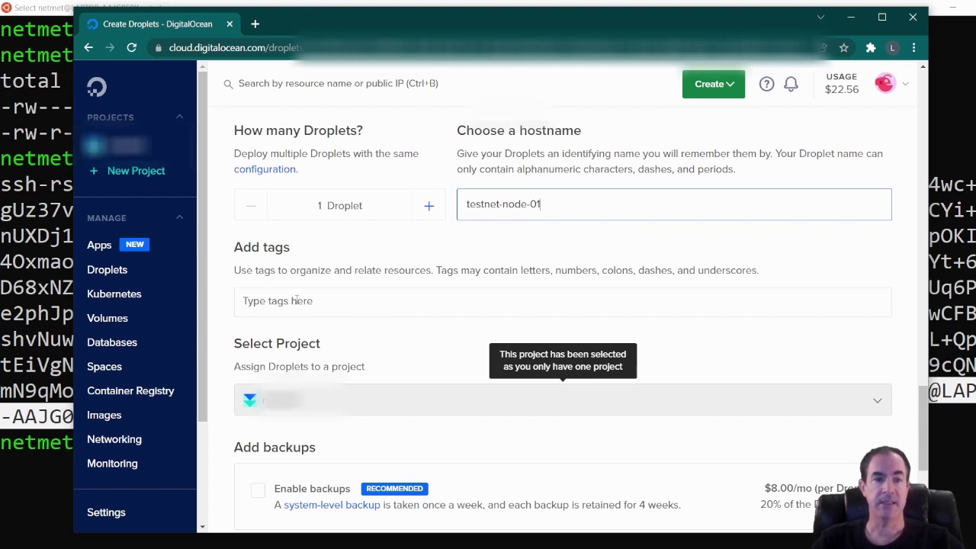
{"action": "left_click", "coordinate": [297, 300]}
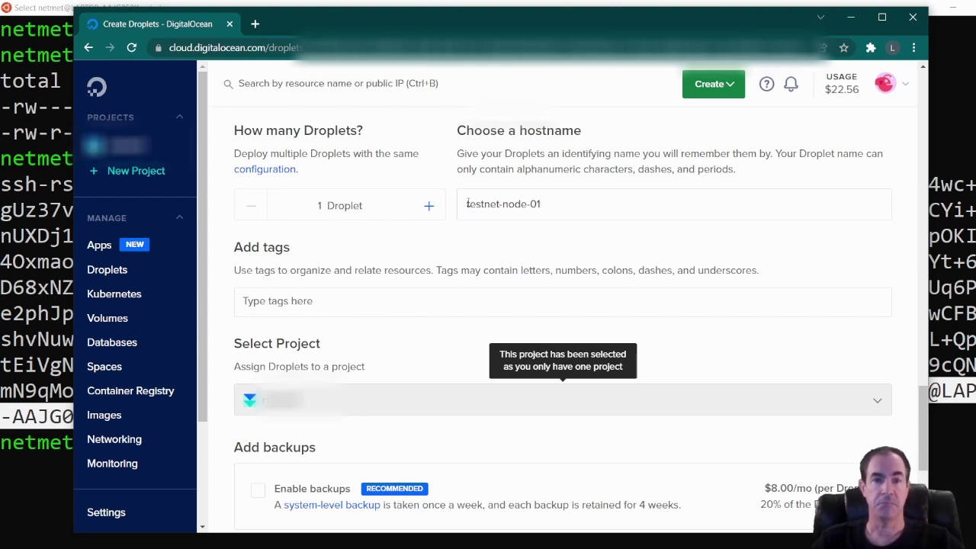
{"action": "left_click_drag", "start_coordinate": [468, 203], "coordinate": [560, 208]}
{"action": "key", "text": "ctrl+c"}
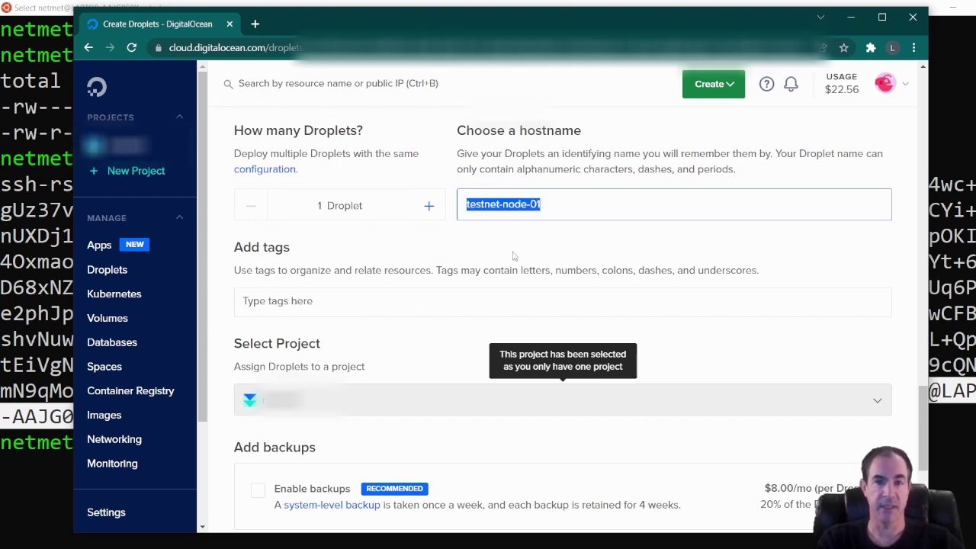
{"action": "left_click", "coordinate": [423, 314]}
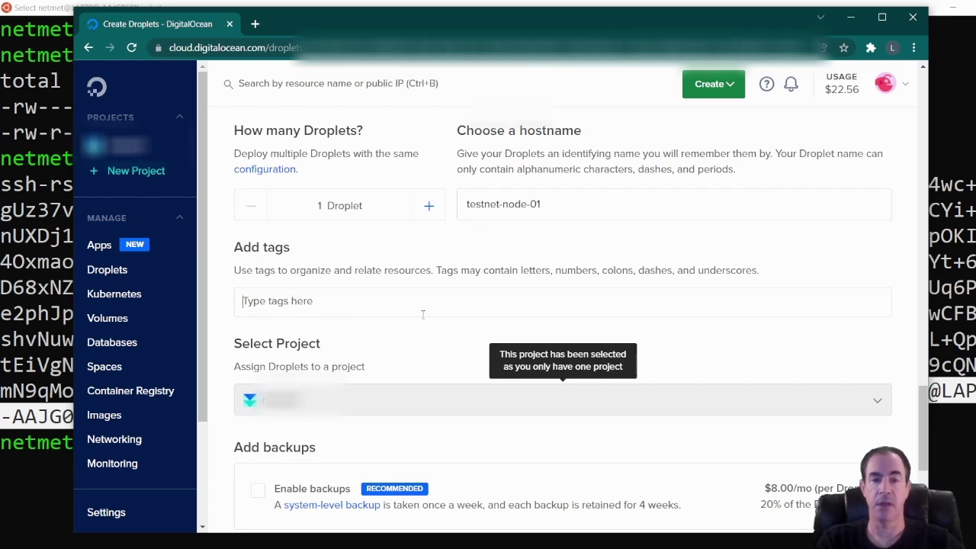
Tag the droplet testnet-node-01 and create it.
{"action": "key", "text": "ctrl+v"}
{"action": "key", "text": "Return"}
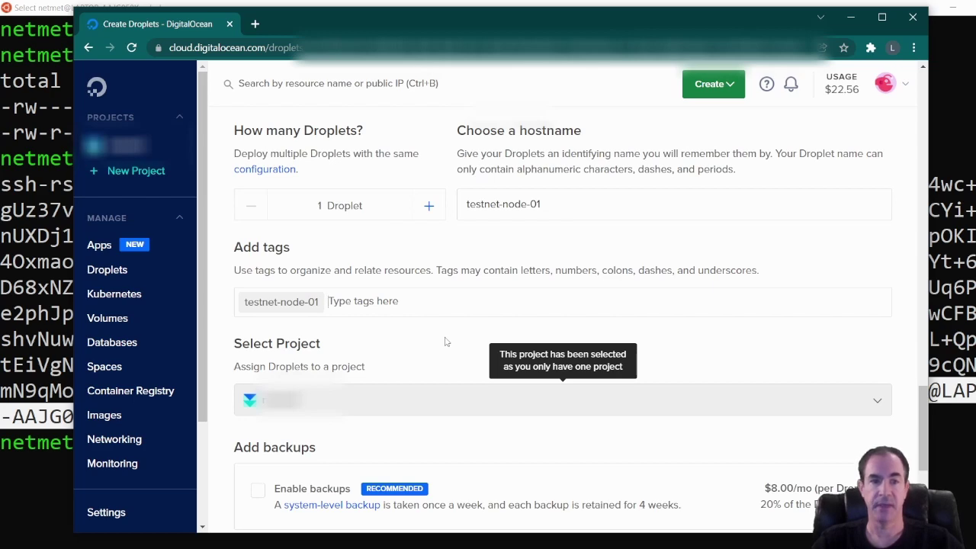
{"action": "scroll", "coordinate": [447, 343], "scroll_direction": "down", "scroll_amount": 1}
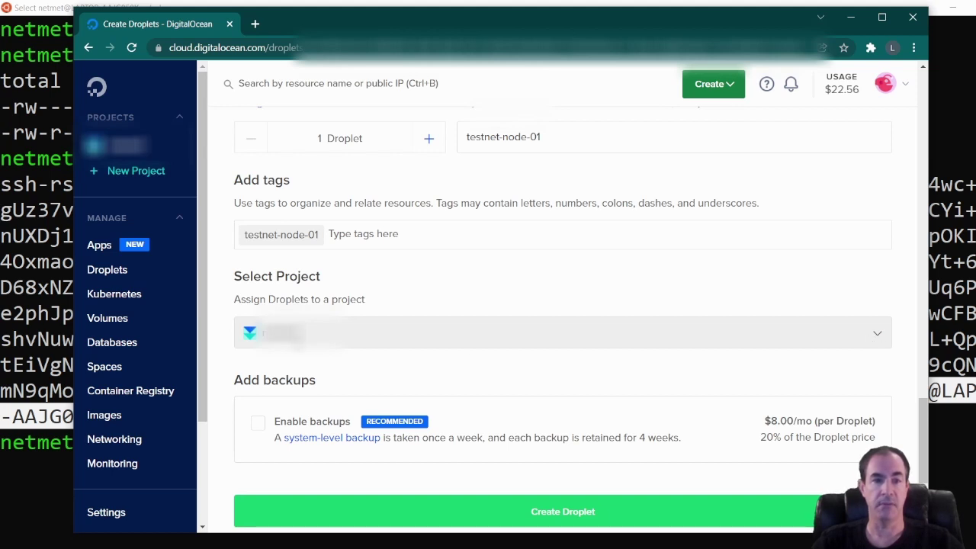
{"action": "scroll", "coordinate": [298, 345], "scroll_direction": "down", "scroll_amount": 1}
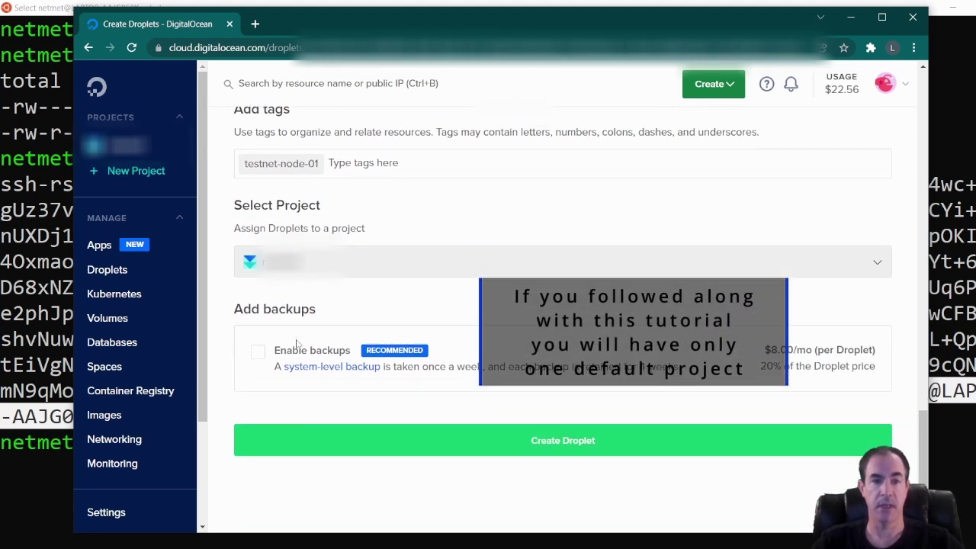
{"action": "scroll", "coordinate": [297, 345], "scroll_direction": "down", "scroll_amount": 1}
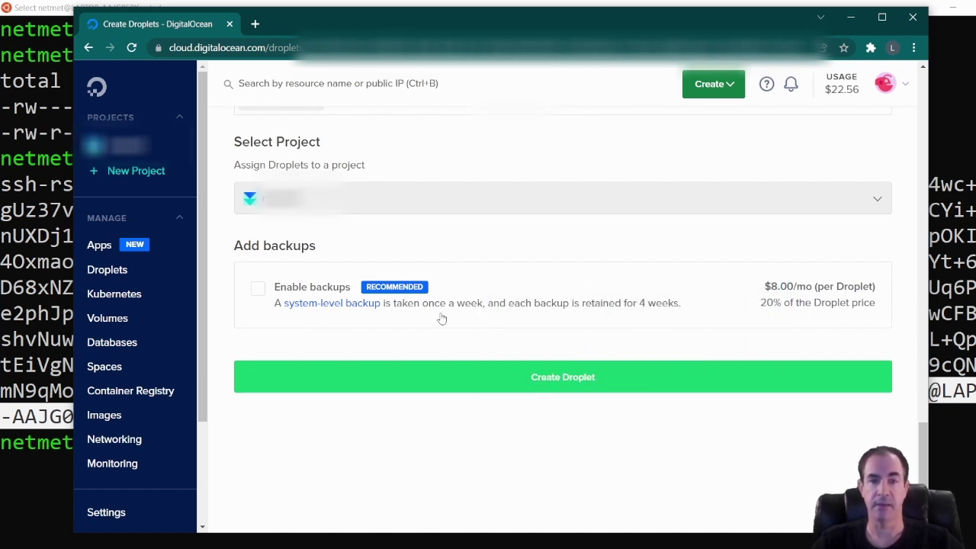
{"action": "left_click", "coordinate": [539, 378]}
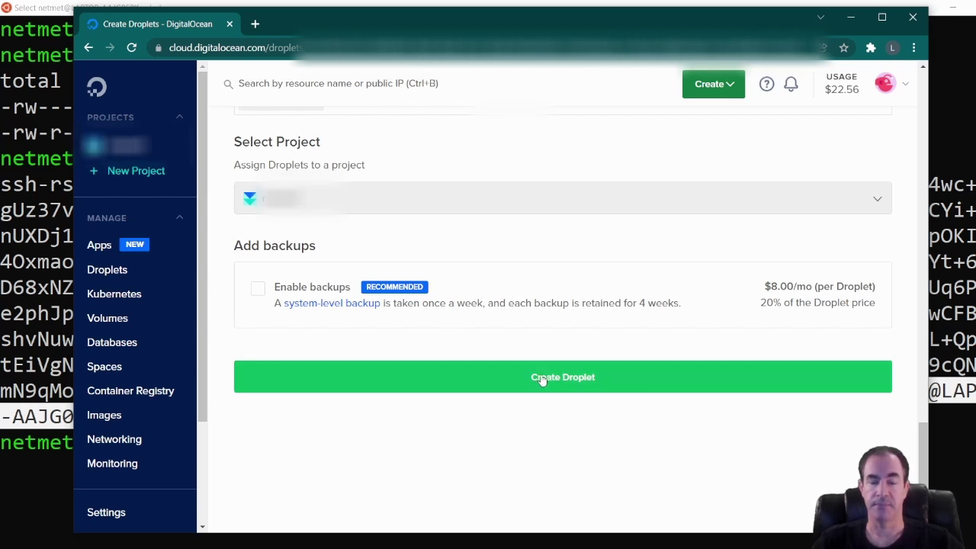
{"action": "left_click", "coordinate": [541, 378]}
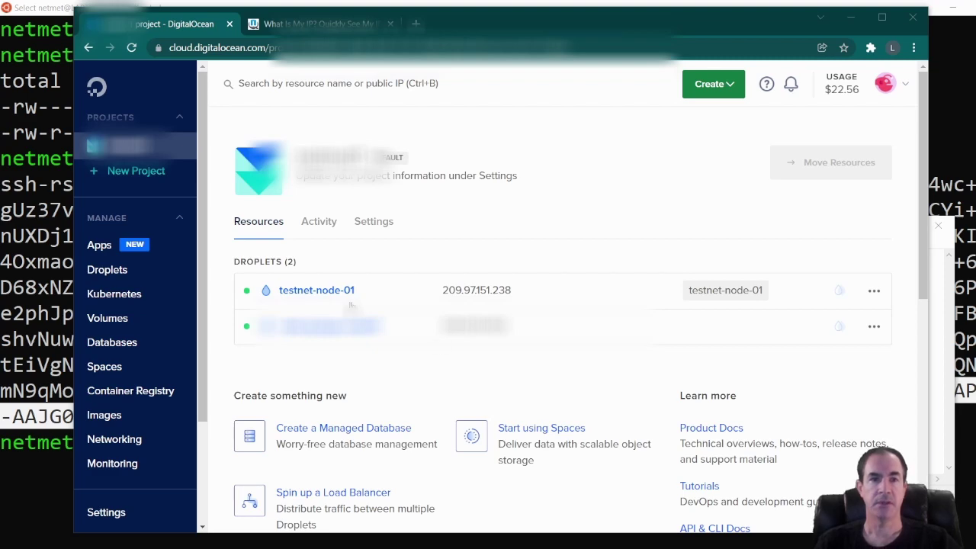
After confirming testnet-node-01 runs at 209.97.151.238, switch to the What Is My IP tab.
{"action": "left_click", "coordinate": [297, 25]}
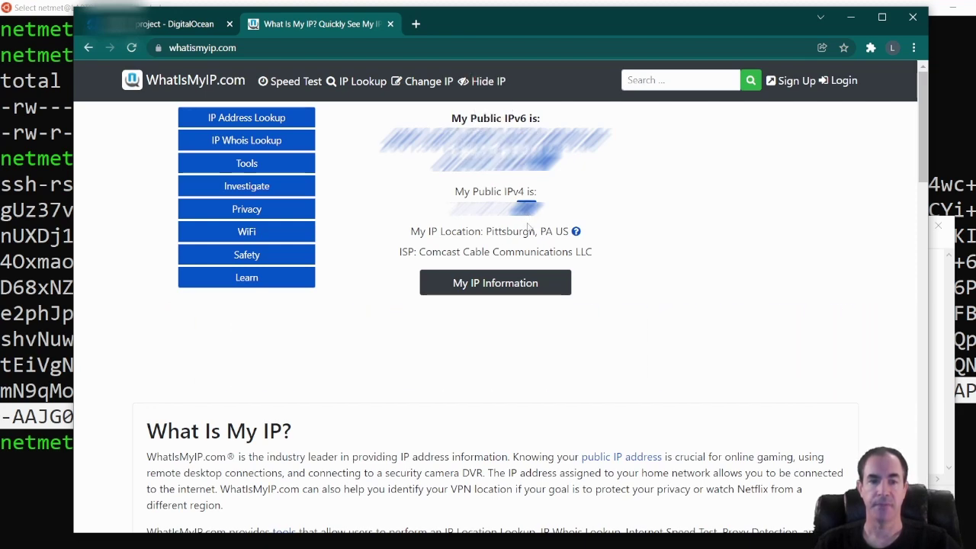
Paste the local public IPv4 address after 'Local System IP address' in the Notepad notes.
{"action": "left_click", "coordinate": [168, 519]}
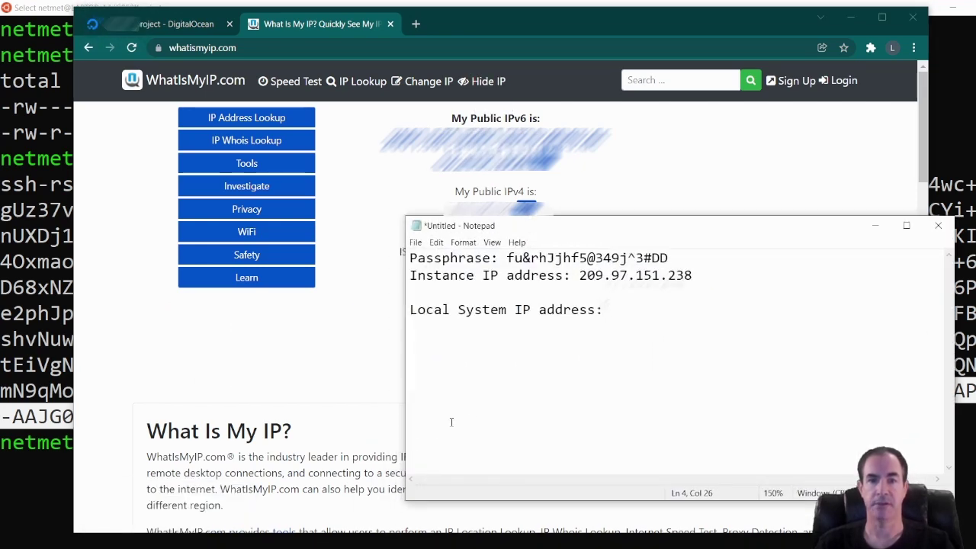
{"action": "key", "text": "ctrl+v"}
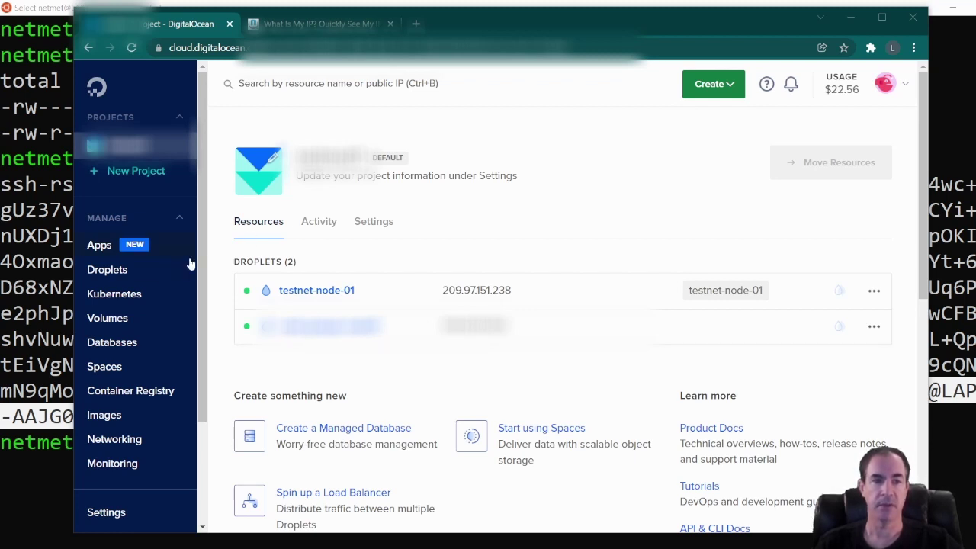
Create a new firewall named testnet-sg under Networking > Firewalls and review its default rules.
{"action": "left_click", "coordinate": [114, 440]}
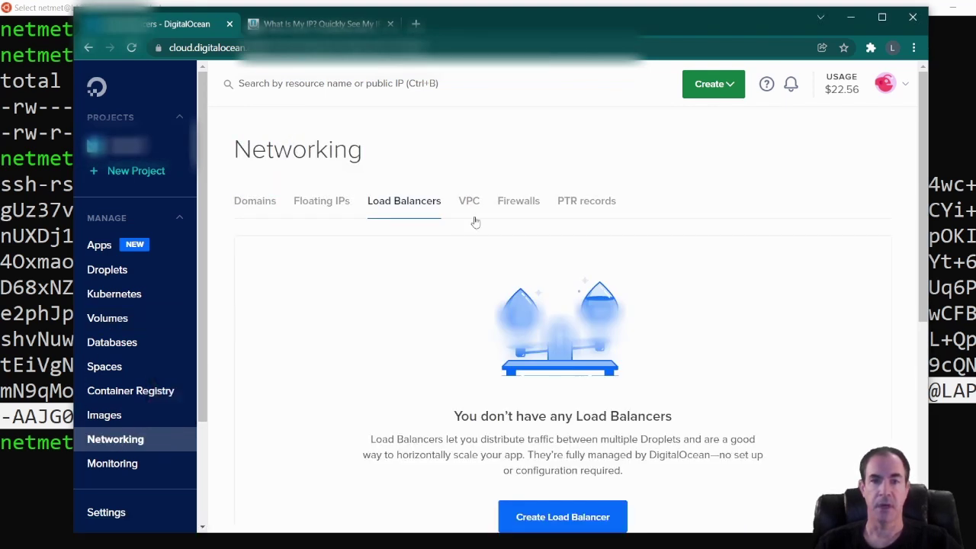
{"action": "left_click", "coordinate": [509, 204]}
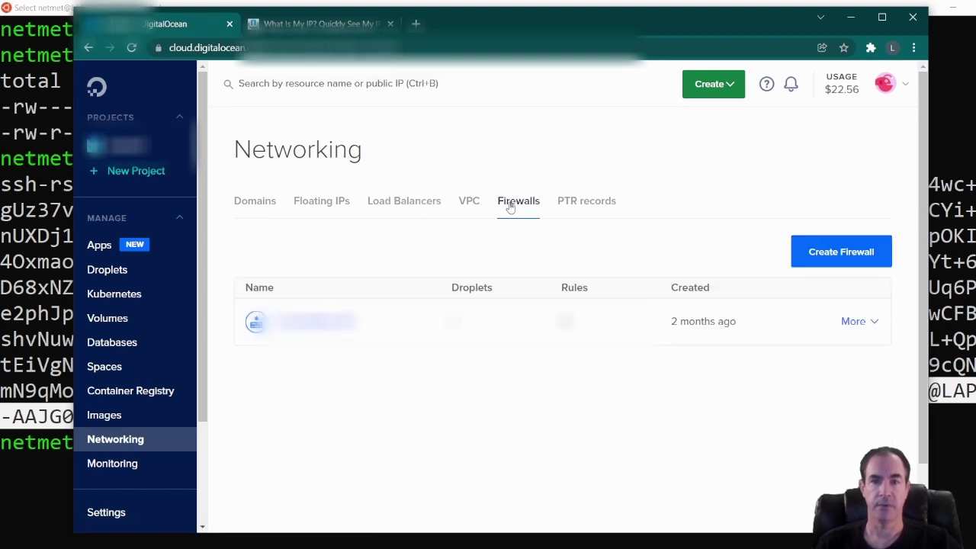
{"action": "left_click", "coordinate": [836, 257]}
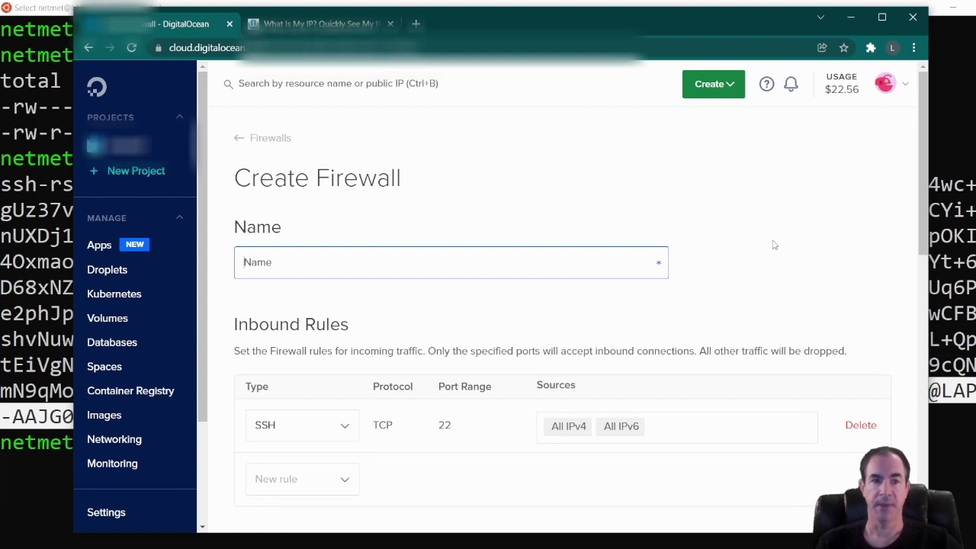
{"action": "type", "text": "test"}
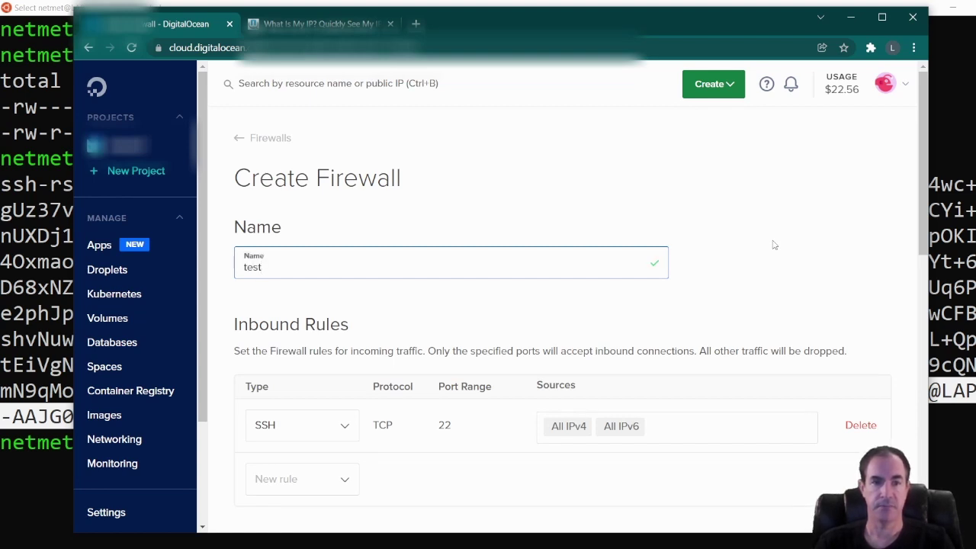
{"action": "type", "text": "net-"}
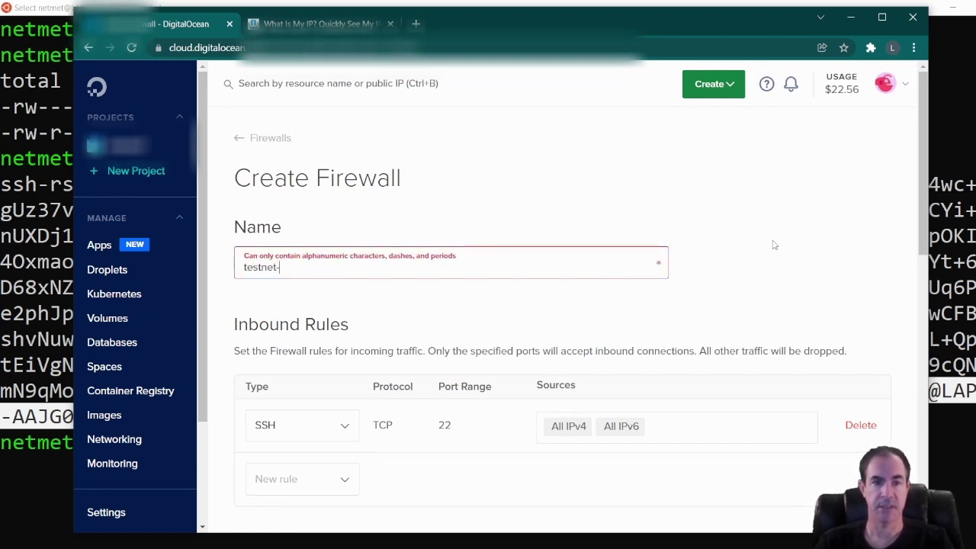
{"action": "type", "text": "sg"}
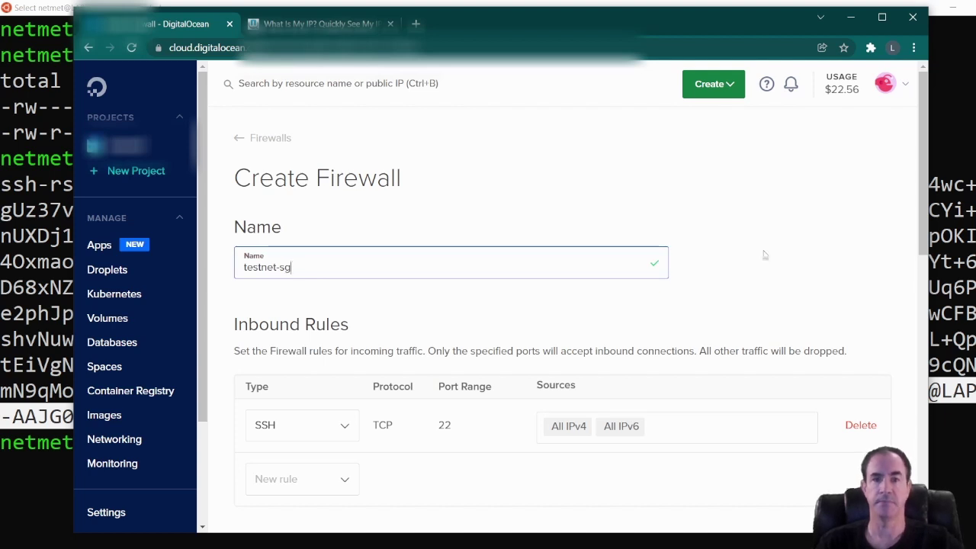
{"action": "scroll", "coordinate": [757, 255], "scroll_direction": "down", "scroll_amount": 2}
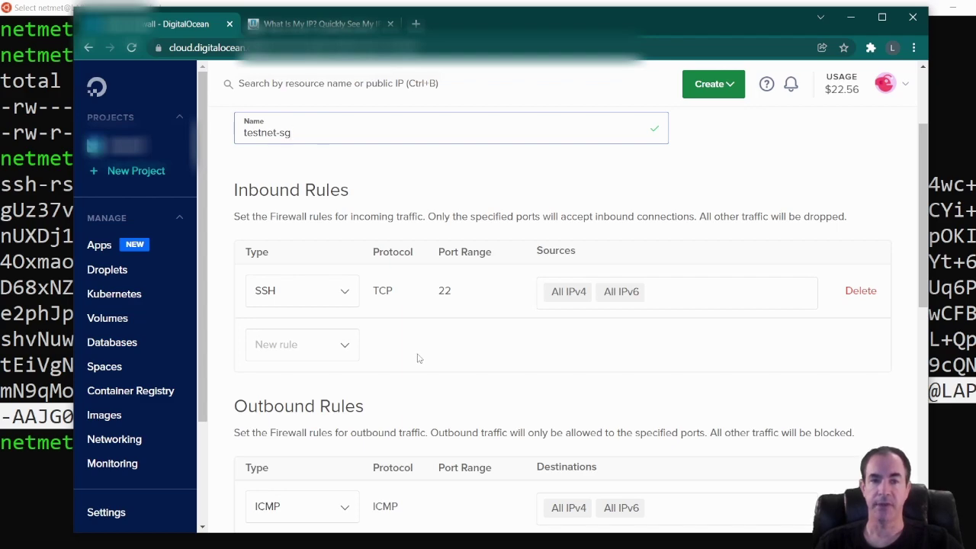
{"action": "scroll", "coordinate": [417, 359], "scroll_direction": "down", "scroll_amount": 4}
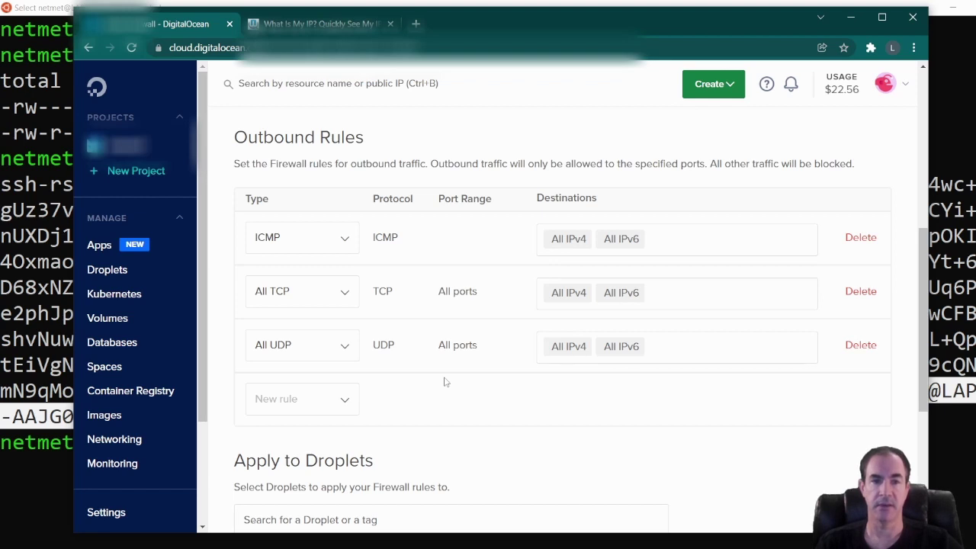
{"action": "scroll", "coordinate": [717, 258], "scroll_direction": "up", "scroll_amount": 4}
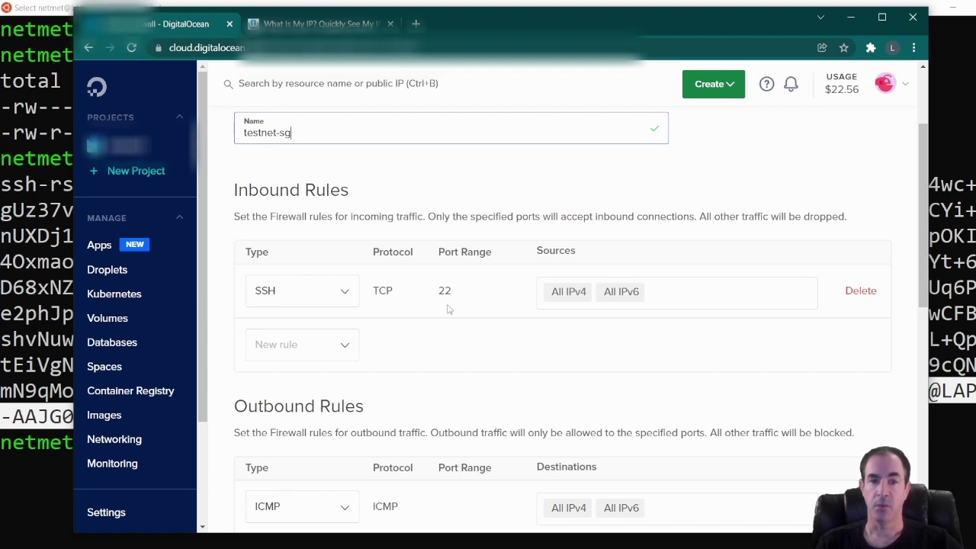
{"action": "scroll", "coordinate": [450, 309], "scroll_direction": "up", "scroll_amount": 1}
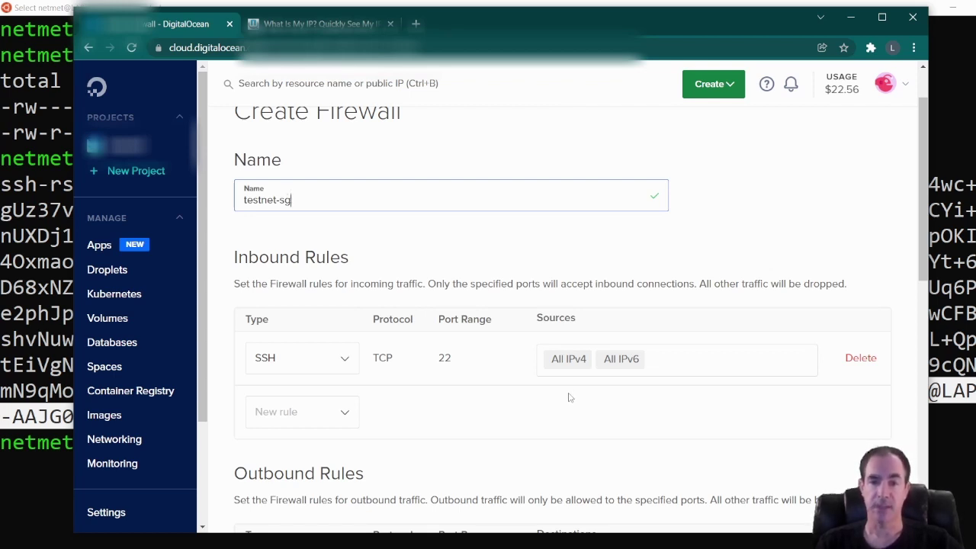
Remove the All IPv4 and All IPv6 sources from the inbound SSH rule.
{"action": "left_click", "coordinate": [552, 361]}
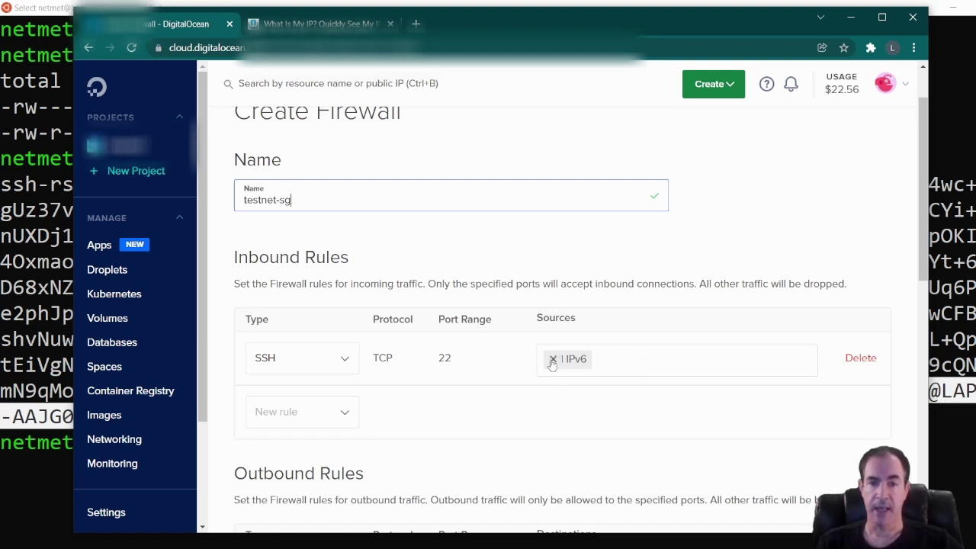
{"action": "left_click", "coordinate": [552, 360]}
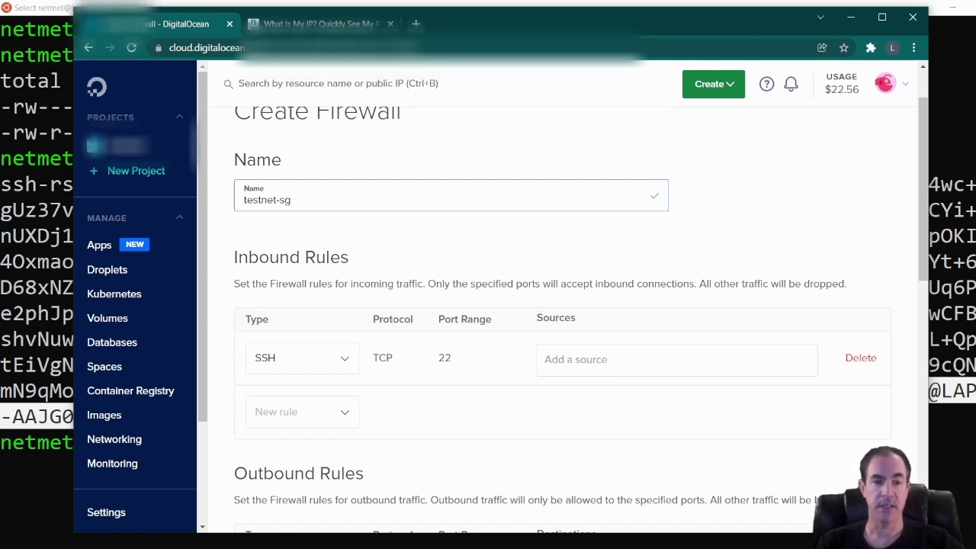
{"action": "key", "text": "alt+Tab"}
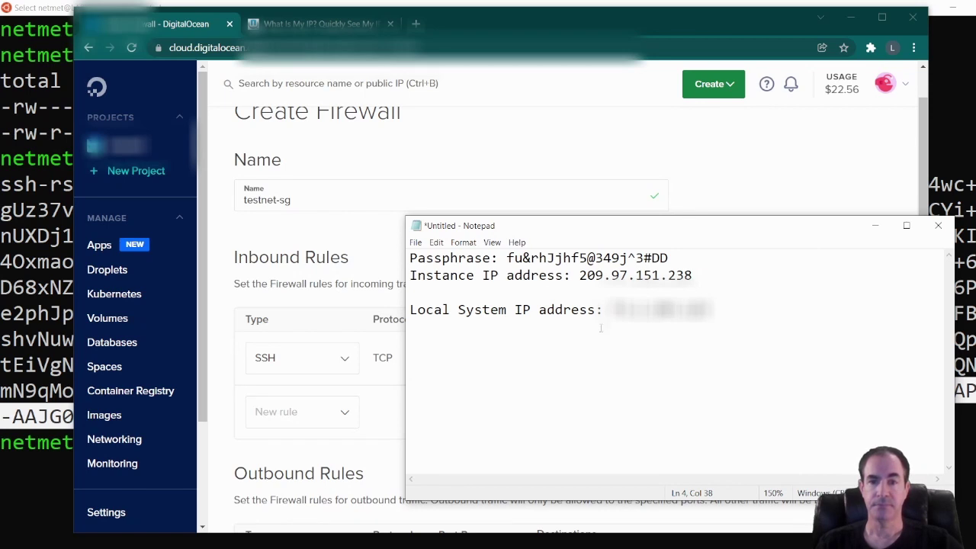
Copy the saved local IP from Notepad into the SSH rule's Sources field.
{"action": "left_click_drag", "start_coordinate": [604, 309], "coordinate": [712, 309]}
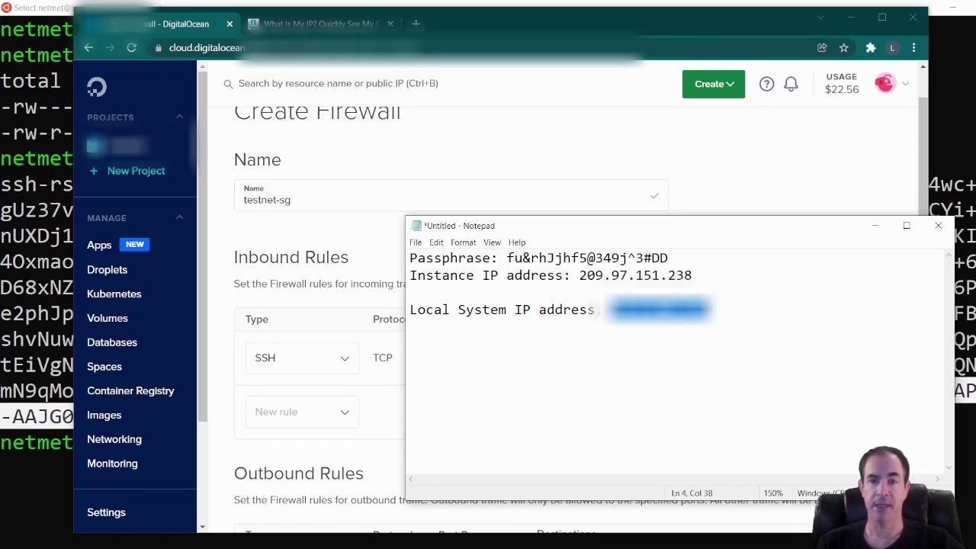
{"action": "right_click", "coordinate": [518, 305]}
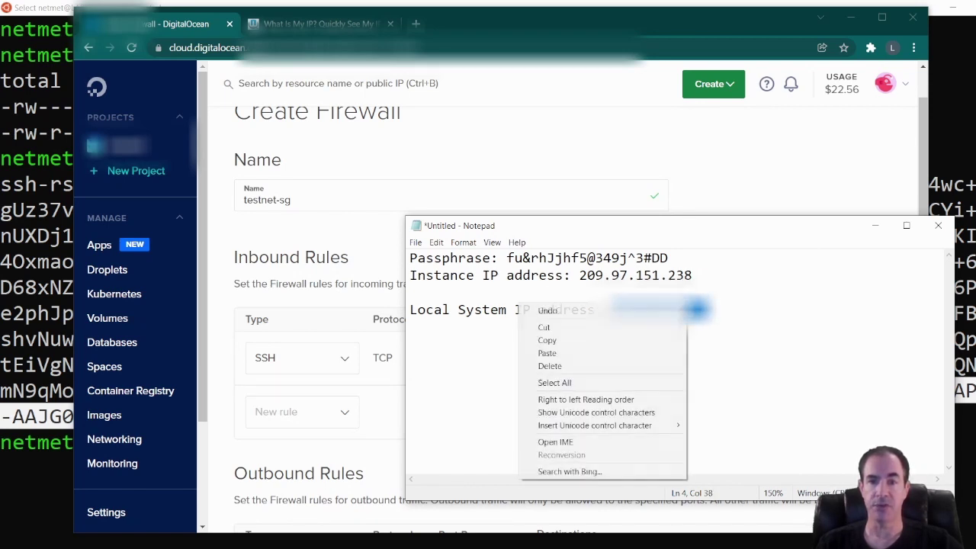
{"action": "left_click", "coordinate": [624, 342]}
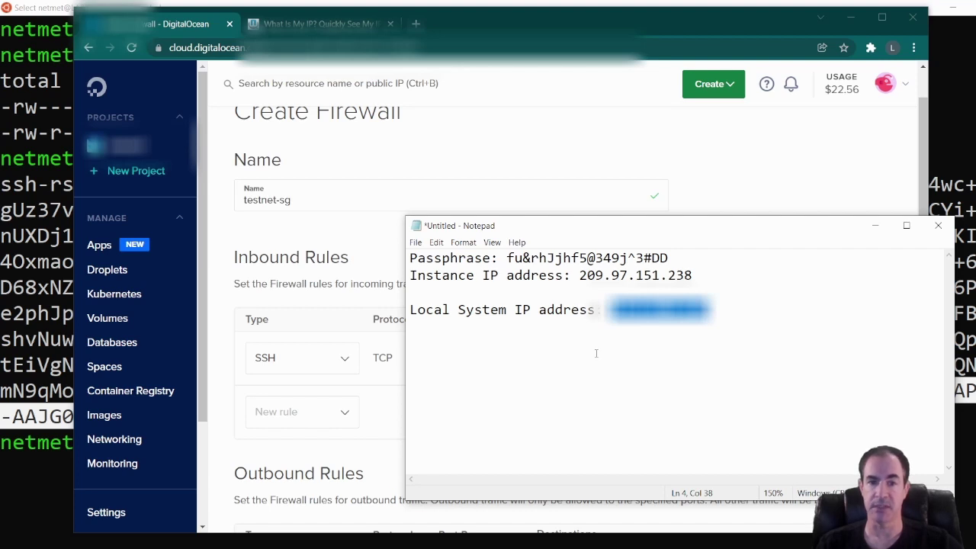
{"action": "left_click", "coordinate": [385, 385]}
{"action": "key", "text": "ctrl+v"}
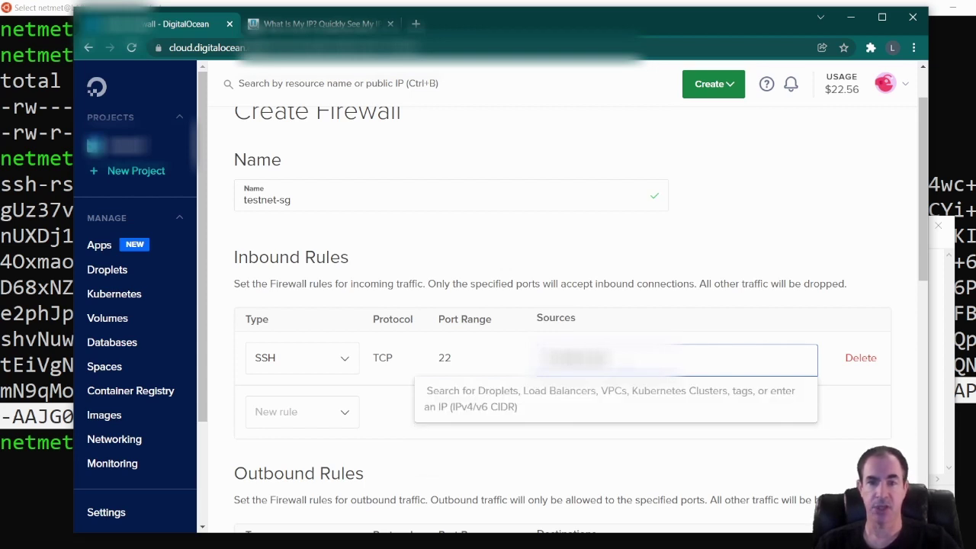
Add the local IP with /32 as the SSH source, then add and remove a 1.1.1.1/32 test address.
{"action": "type", "text": "/32"}
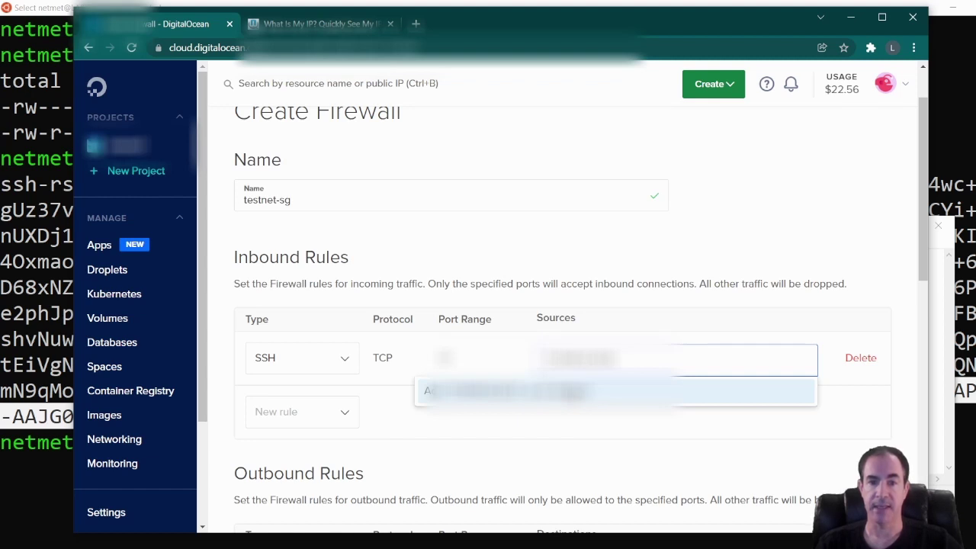
{"action": "left_click", "coordinate": [572, 391]}
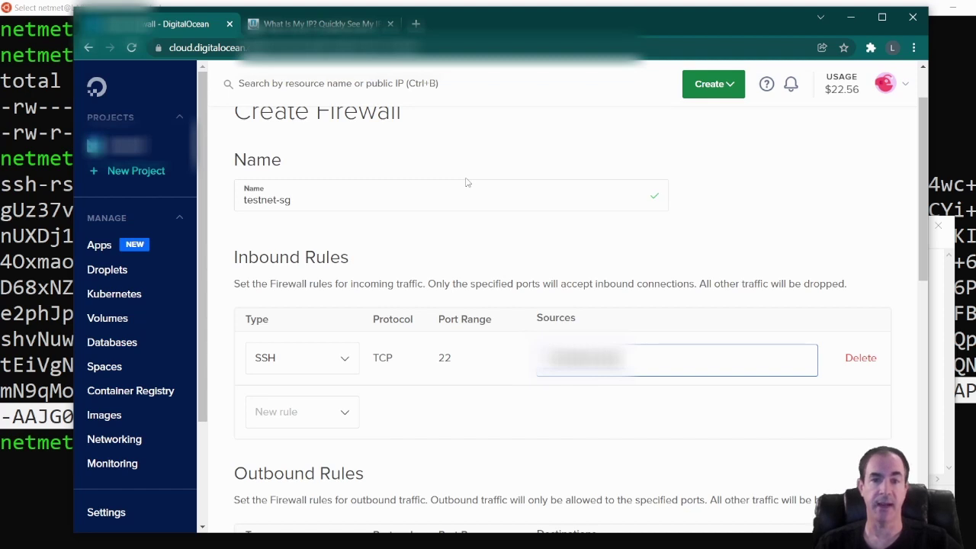
{"action": "type", "text": "1"}
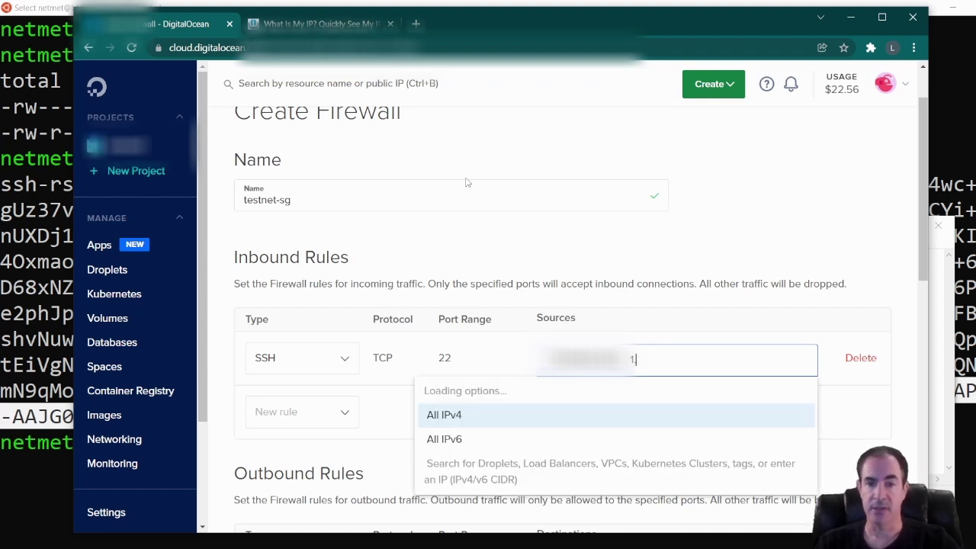
{"action": "type", "text": ".1.1.1/32"}
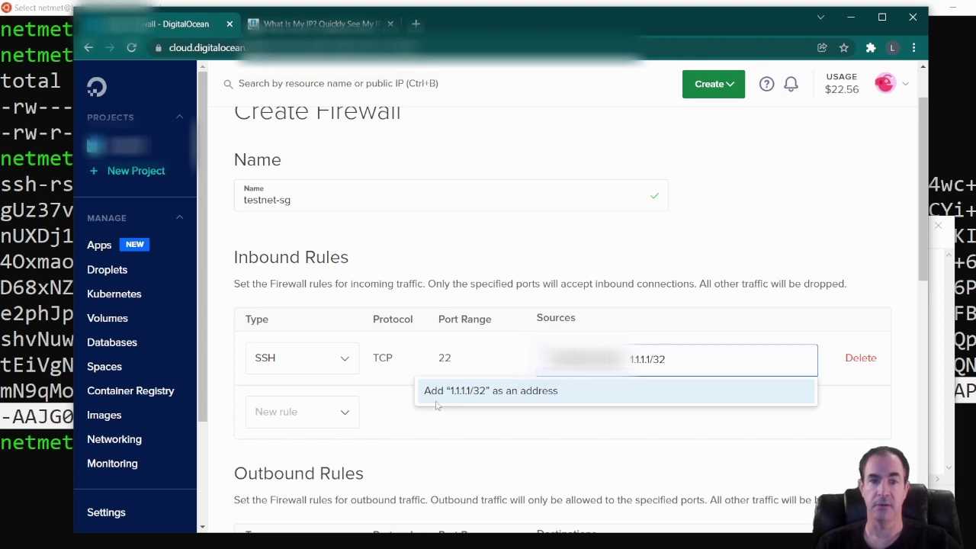
{"action": "left_click", "coordinate": [500, 391]}
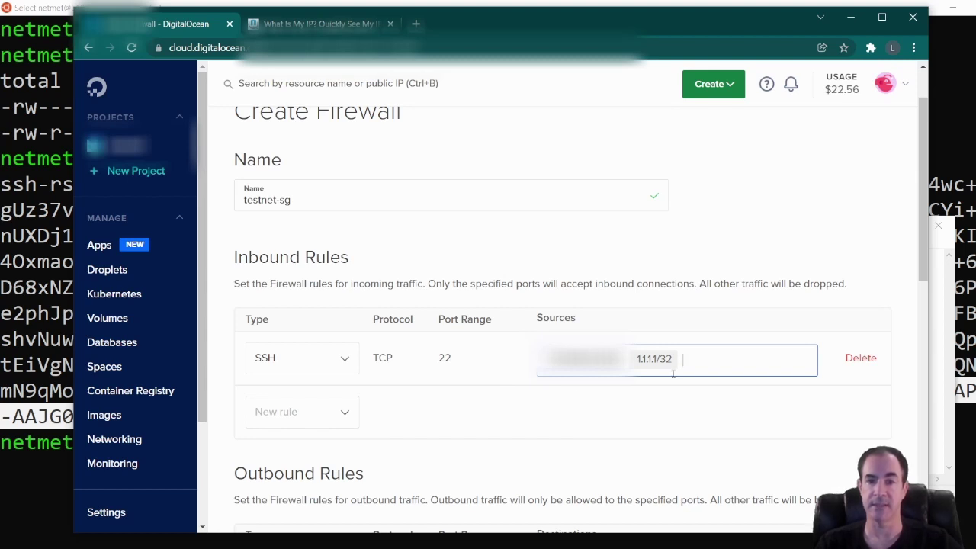
{"action": "left_click", "coordinate": [635, 360]}
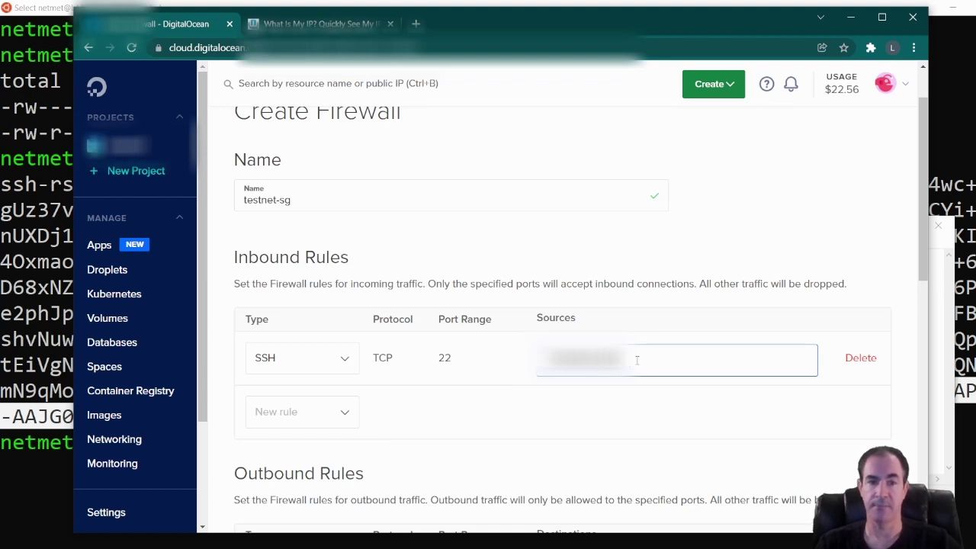
{"action": "scroll", "coordinate": [536, 397], "scroll_direction": "down", "scroll_amount": 1}
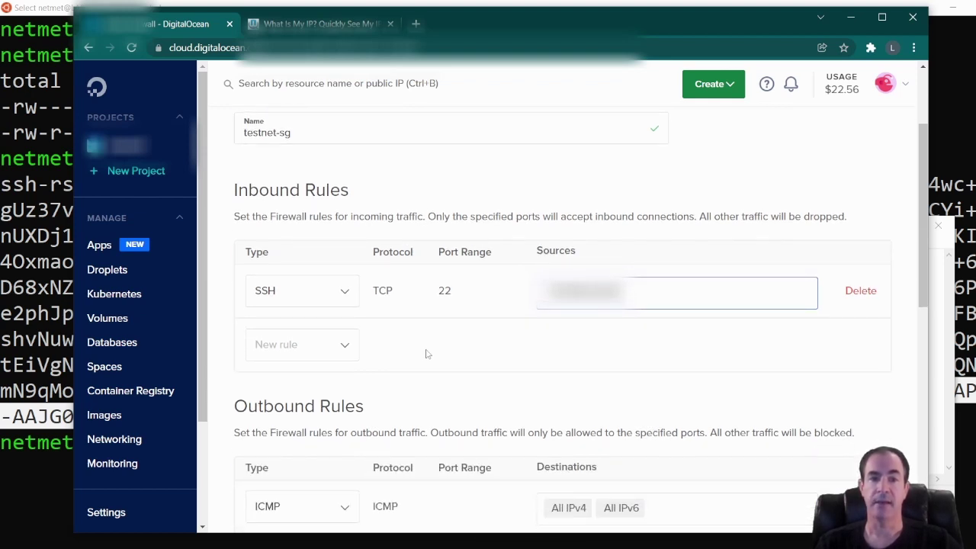
Add a Custom TCP inbound rule on ports 9000-9001 open to all IPv4 and IPv6.
{"action": "left_click", "coordinate": [346, 347]}
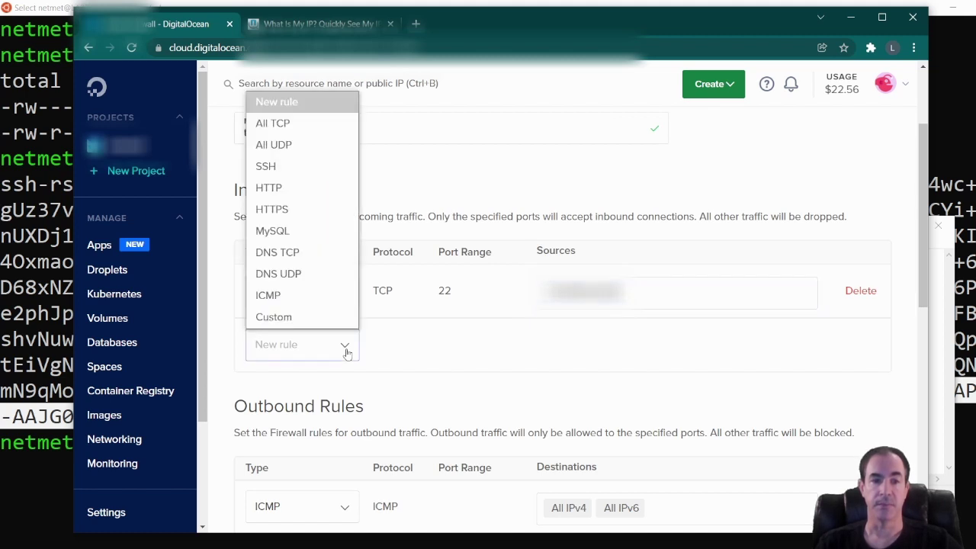
{"action": "left_click", "coordinate": [301, 318]}
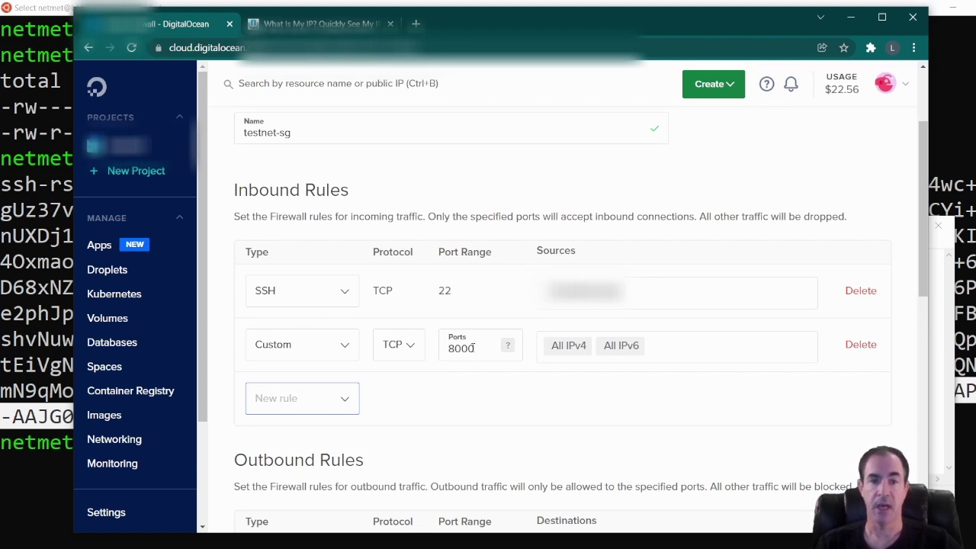
{"action": "left_click_drag", "start_coordinate": [472, 349], "coordinate": [442, 353]}
{"action": "type", "text": "9000"}
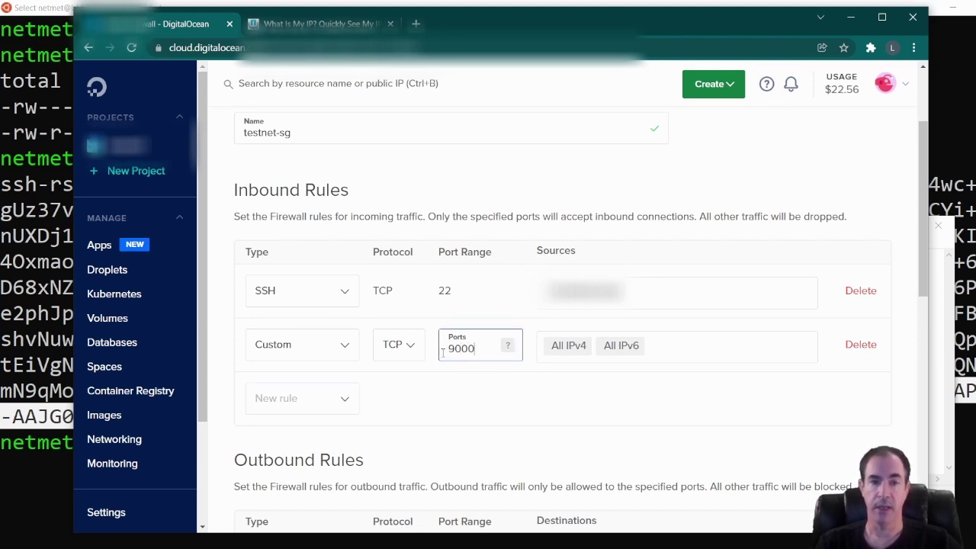
{"action": "type", "text": "-900"}
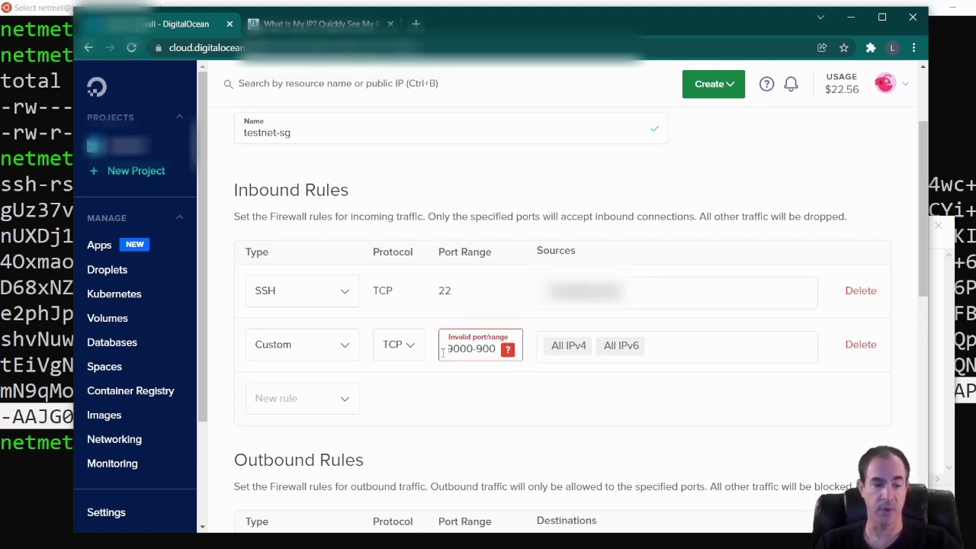
{"action": "type", "text": "1"}
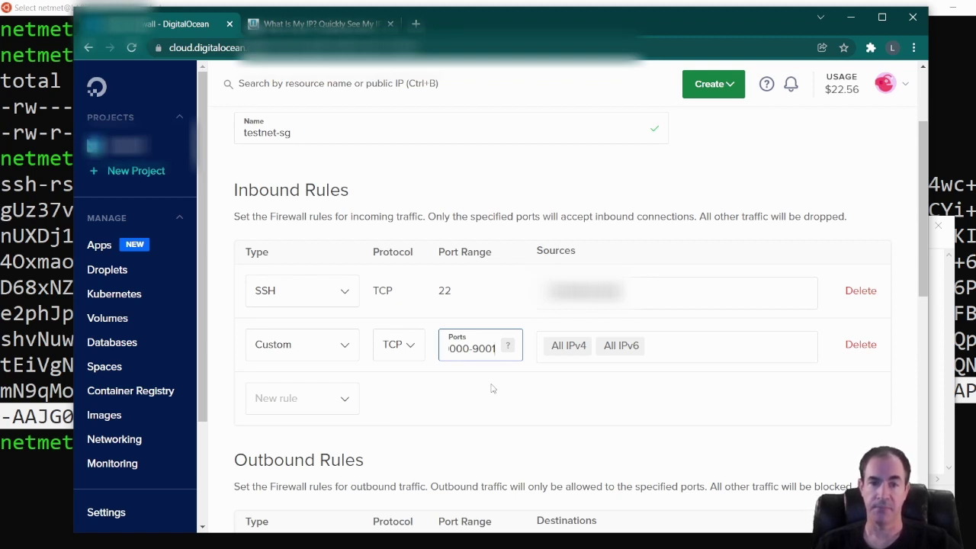
{"action": "left_click", "coordinate": [499, 389]}
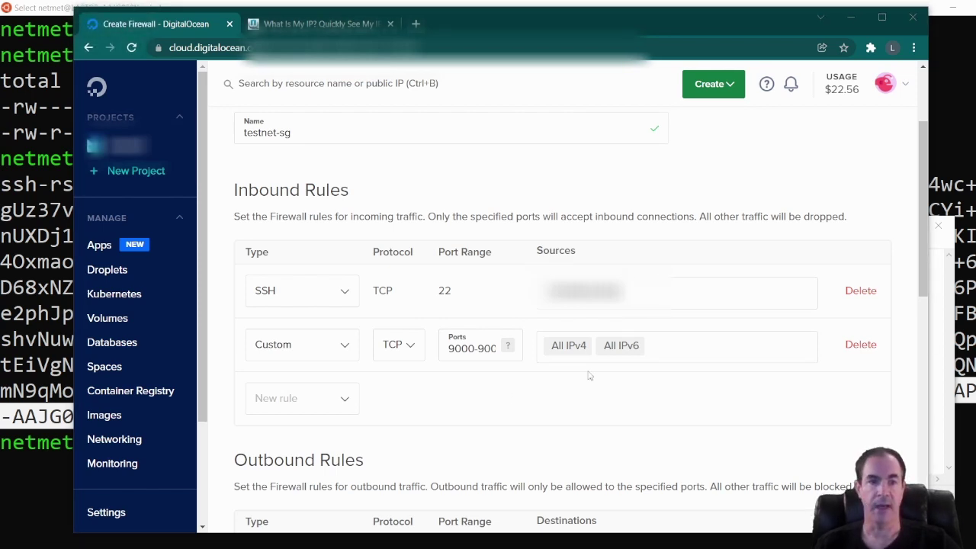
Add a custom TCP inbound rule on port 9002.
{"action": "left_click", "coordinate": [295, 400]}
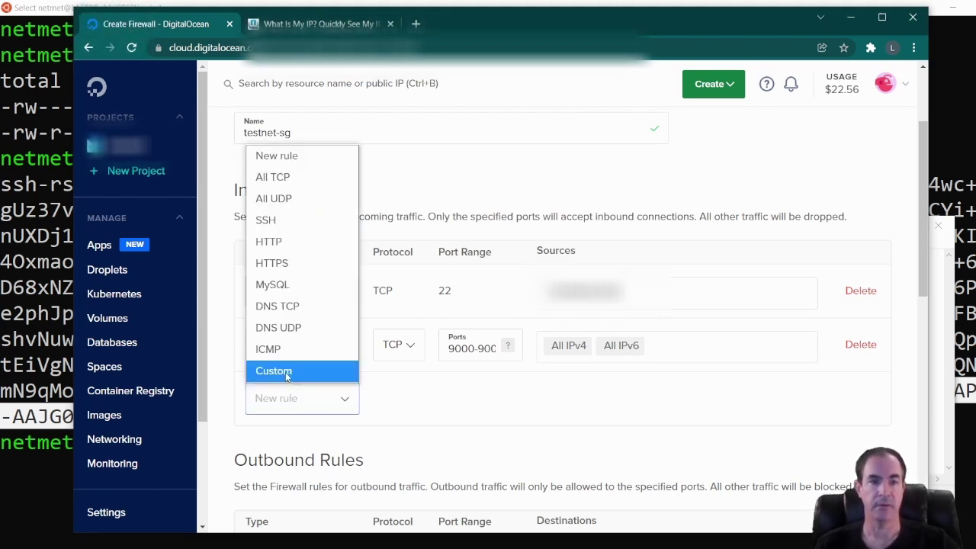
{"action": "left_click", "coordinate": [285, 372]}
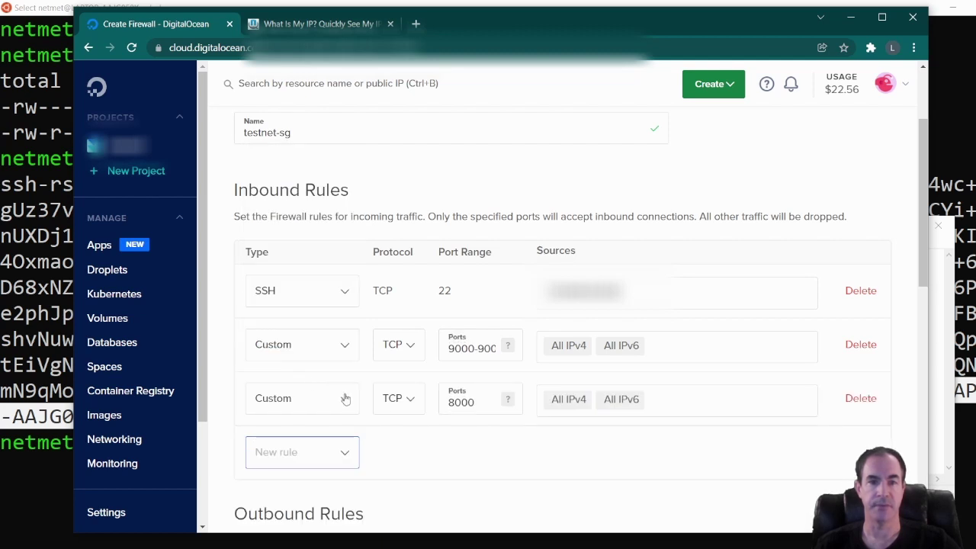
{"action": "double_click", "coordinate": [459, 402]}
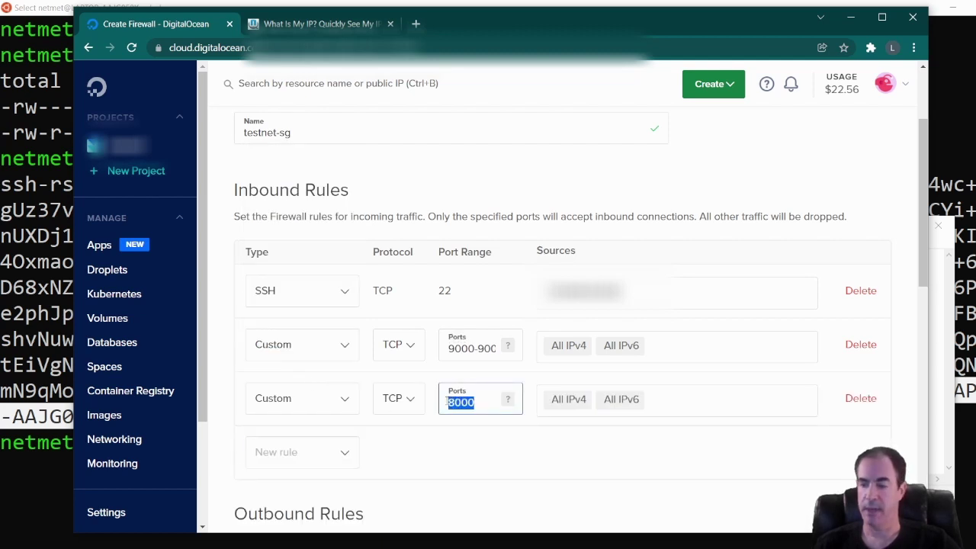
{"action": "type", "text": "9002"}
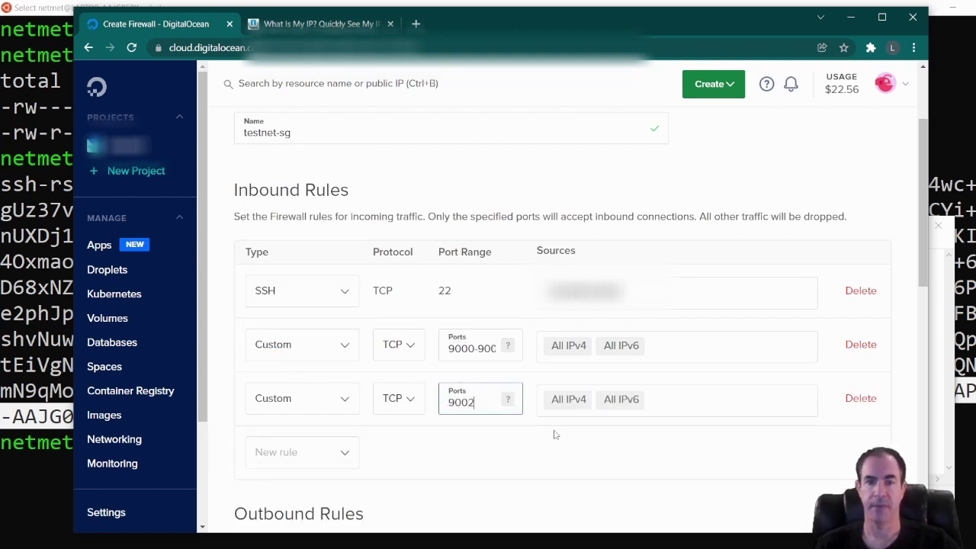
Replace the port 9002 rule's All IPv4/All IPv6 sources with the local IP address.
{"action": "left_click", "coordinate": [609, 401]}
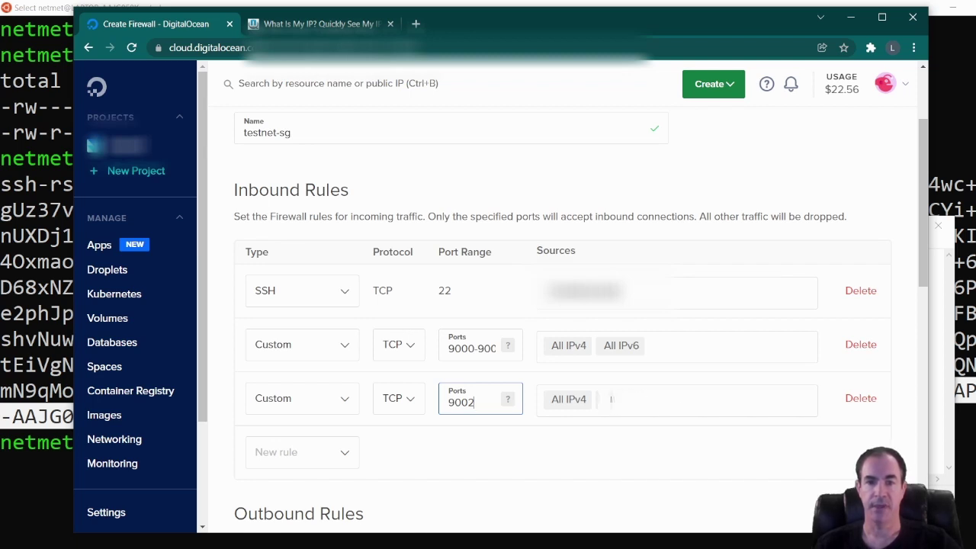
{"action": "left_click", "coordinate": [553, 398]}
{"action": "left_click", "coordinate": [577, 401]}
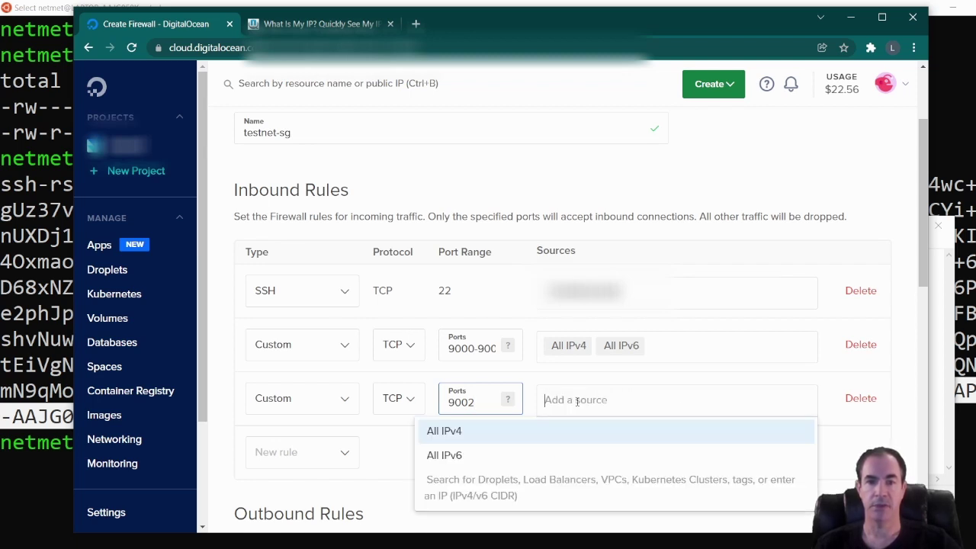
{"action": "key", "text": "ctrl+v"}
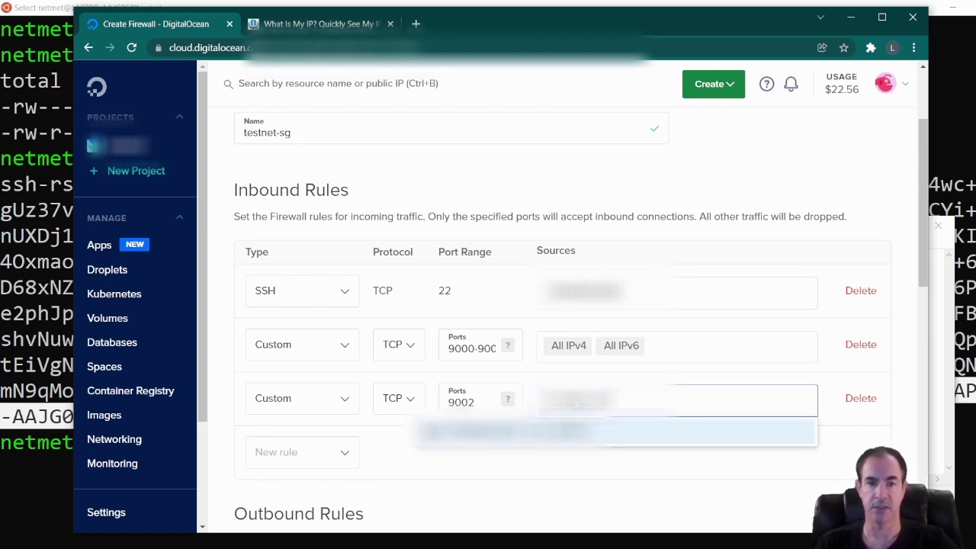
{"action": "left_click", "coordinate": [547, 440]}
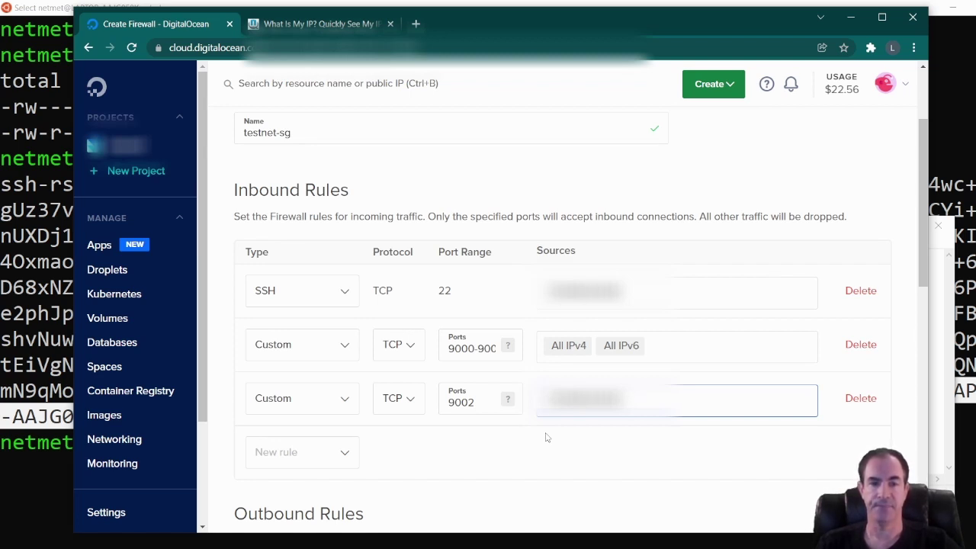
Add a custom TCP inbound rule on port 9003, keeping All IPv4 and All IPv6 sources.
{"action": "left_click", "coordinate": [299, 454]}
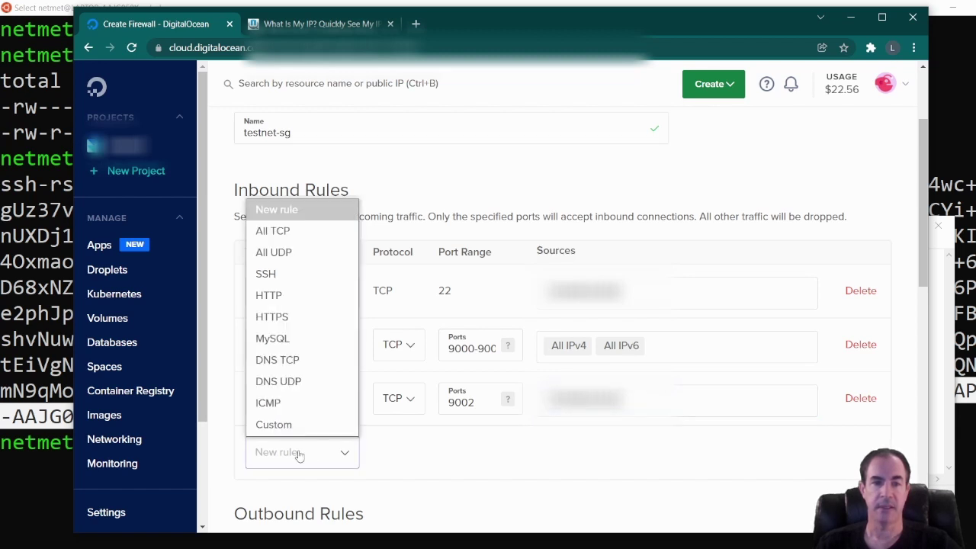
{"action": "left_click", "coordinate": [287, 430]}
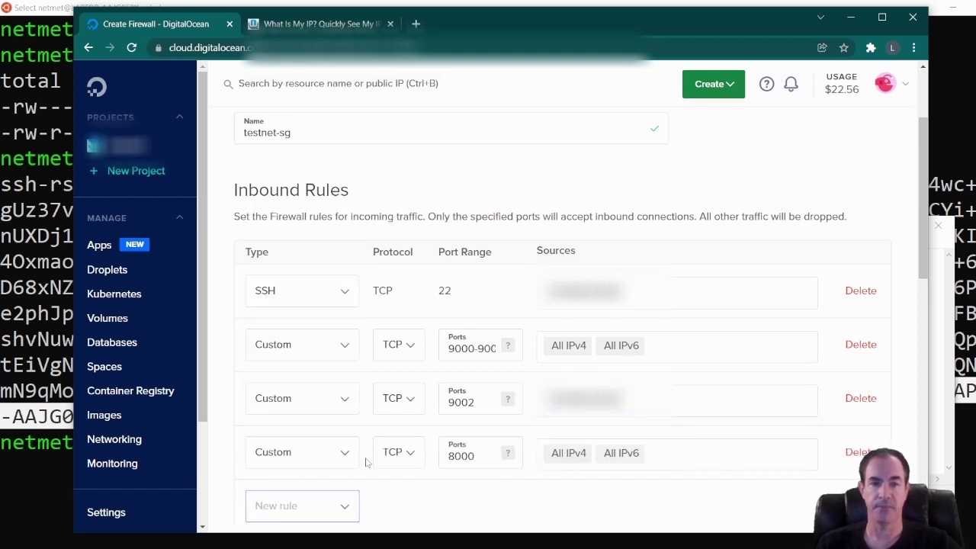
{"action": "double_click", "coordinate": [461, 456]}
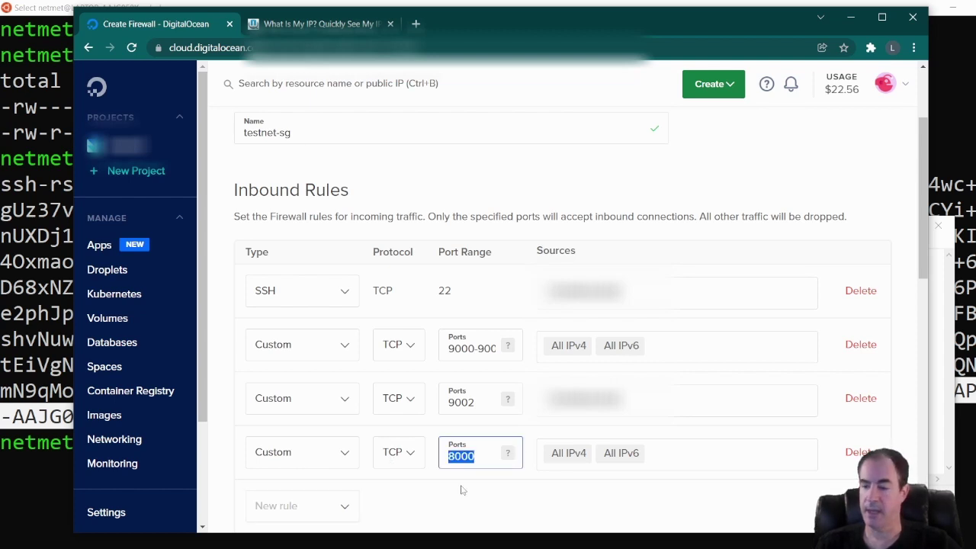
{"action": "type", "text": "9003"}
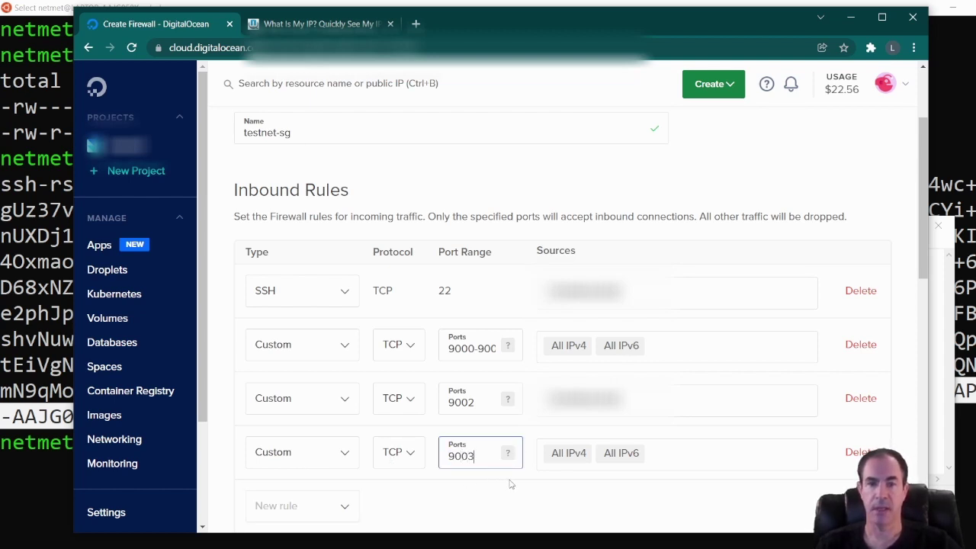
{"action": "left_click", "coordinate": [515, 484]}
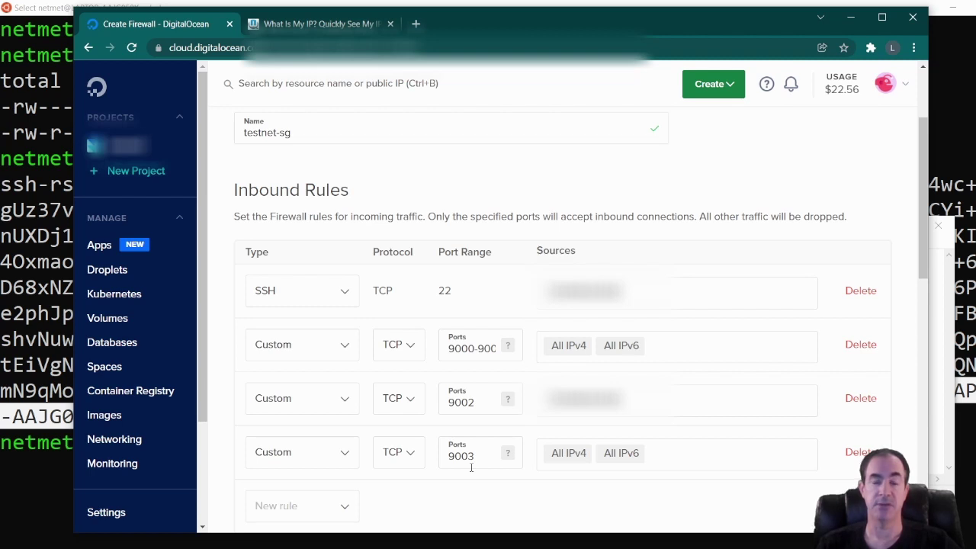
Search 'tes' to add droplet testnet-node-01, then create the testnet-sg firewall.
{"action": "scroll", "coordinate": [471, 467], "scroll_direction": "down", "scroll_amount": 1}
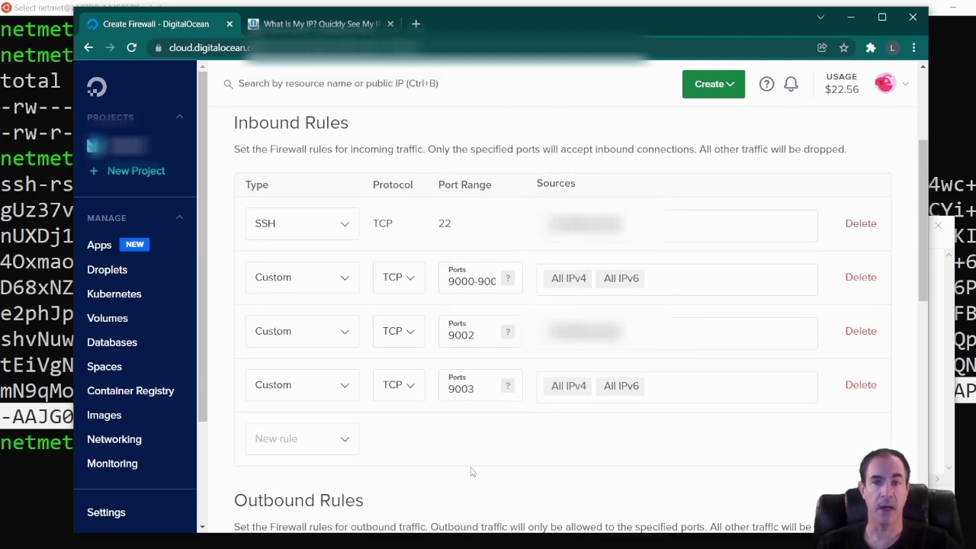
{"action": "scroll", "coordinate": [471, 472], "scroll_direction": "down", "scroll_amount": 7}
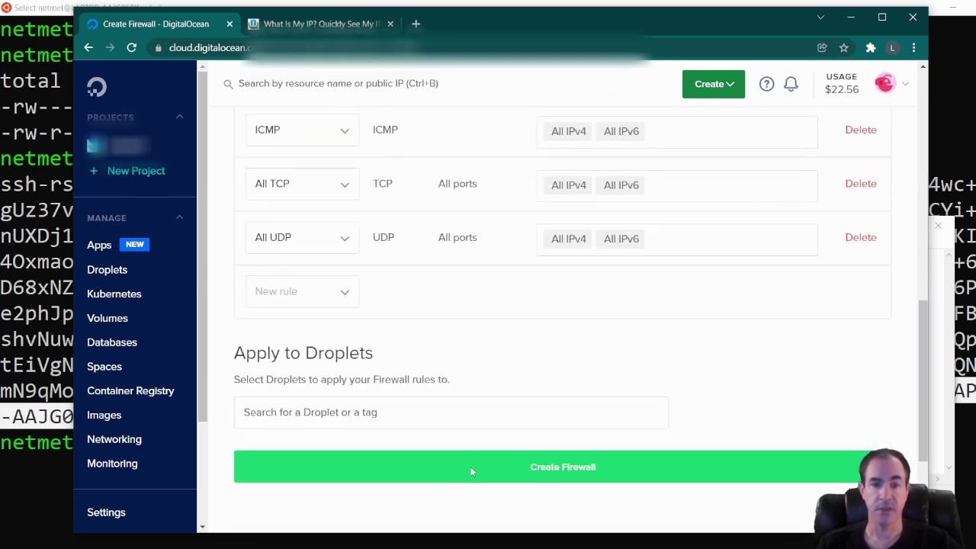
{"action": "scroll", "coordinate": [488, 468], "scroll_direction": "down", "scroll_amount": 1}
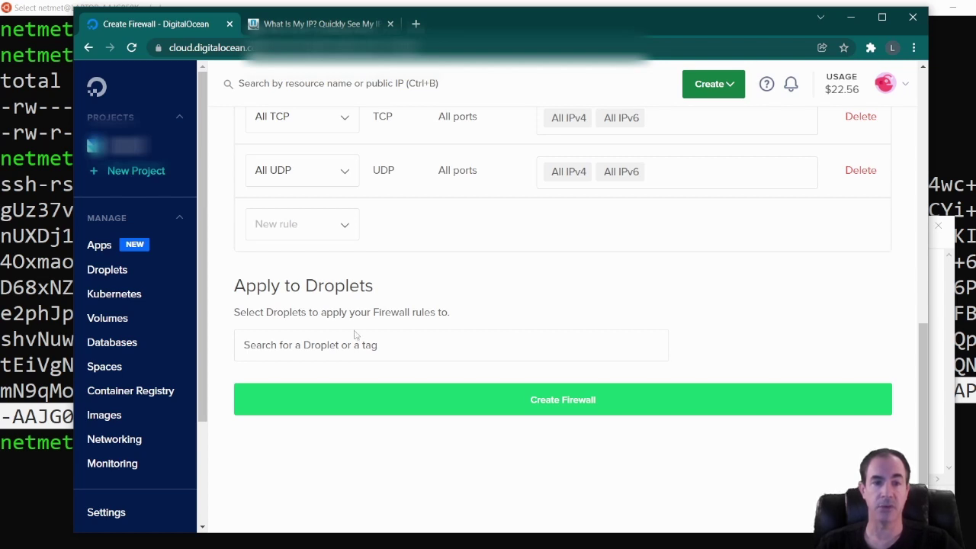
{"action": "left_click", "coordinate": [307, 348]}
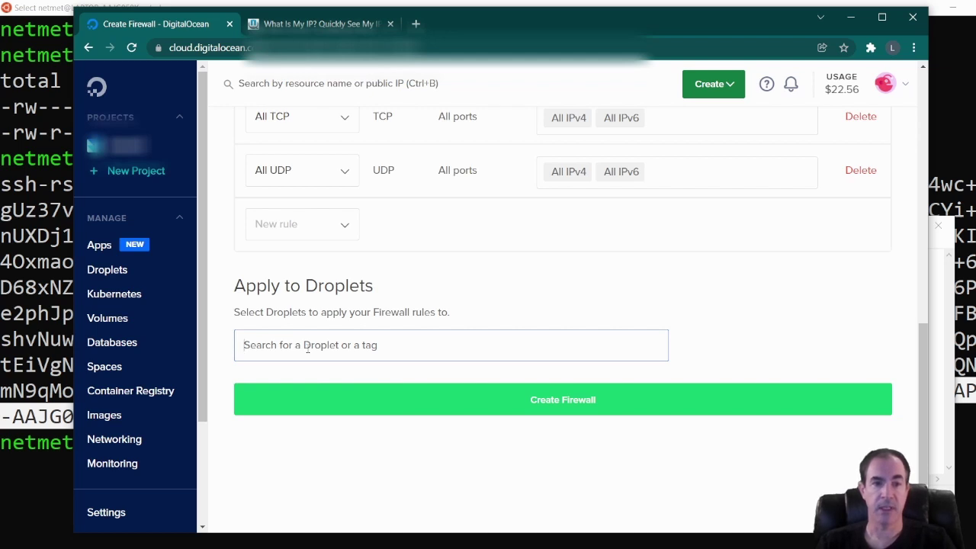
{"action": "type", "text": "tes"}
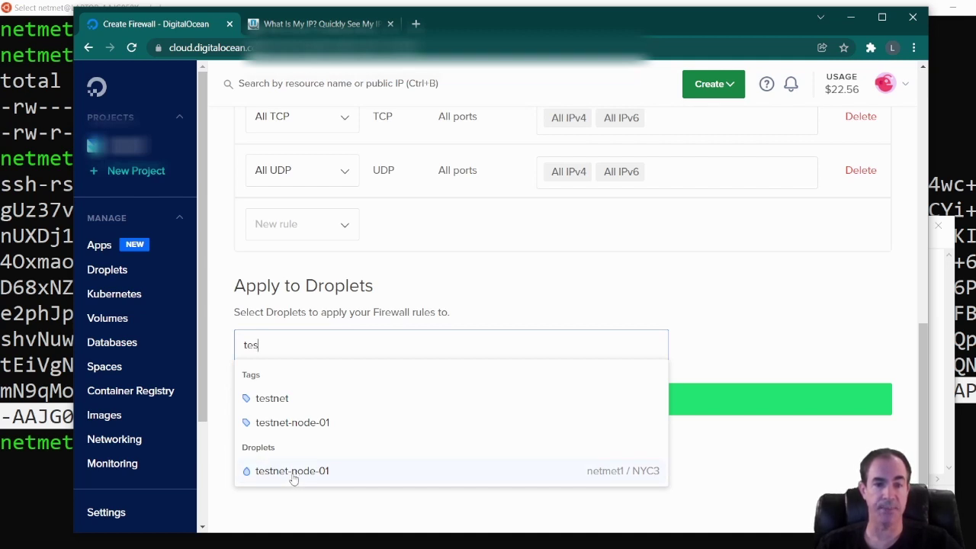
{"action": "left_click", "coordinate": [292, 475]}
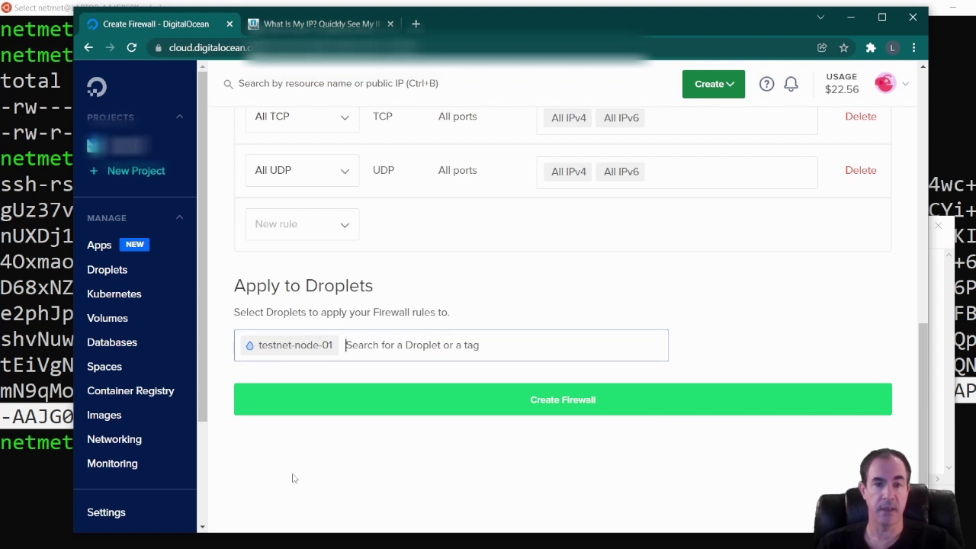
{"action": "left_click", "coordinate": [527, 404]}
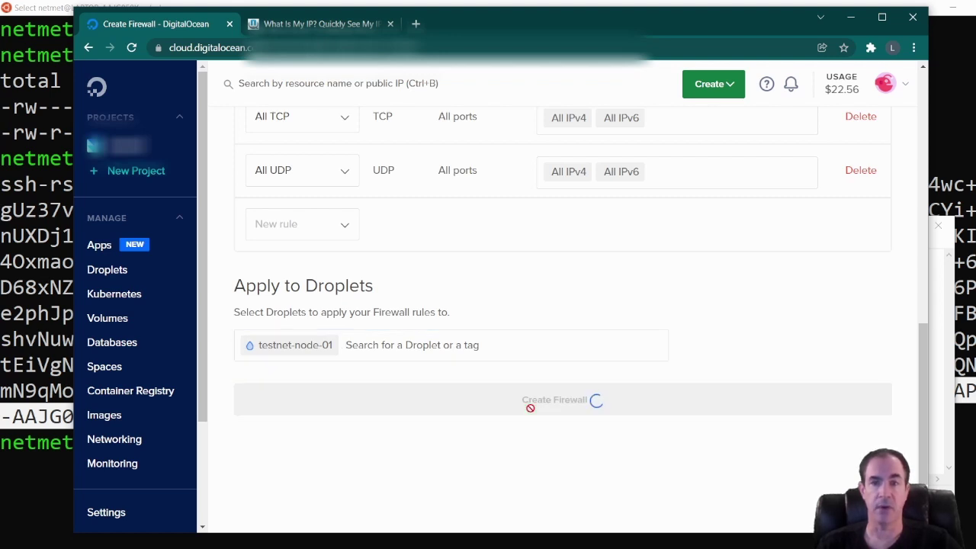